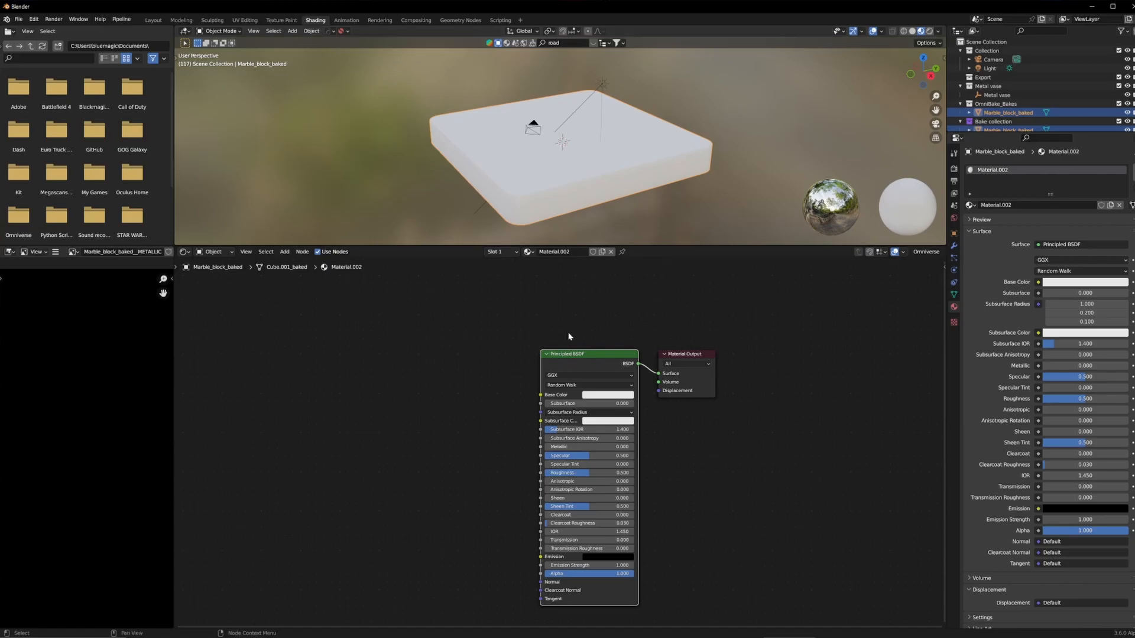
Examine the marble block's node setup with base color, metallic, roughness and normal textures, and the block's surface from several angles
{"action": "middle_click_drag", "start_coordinate": [487, 406], "coordinate": [484, 374]}
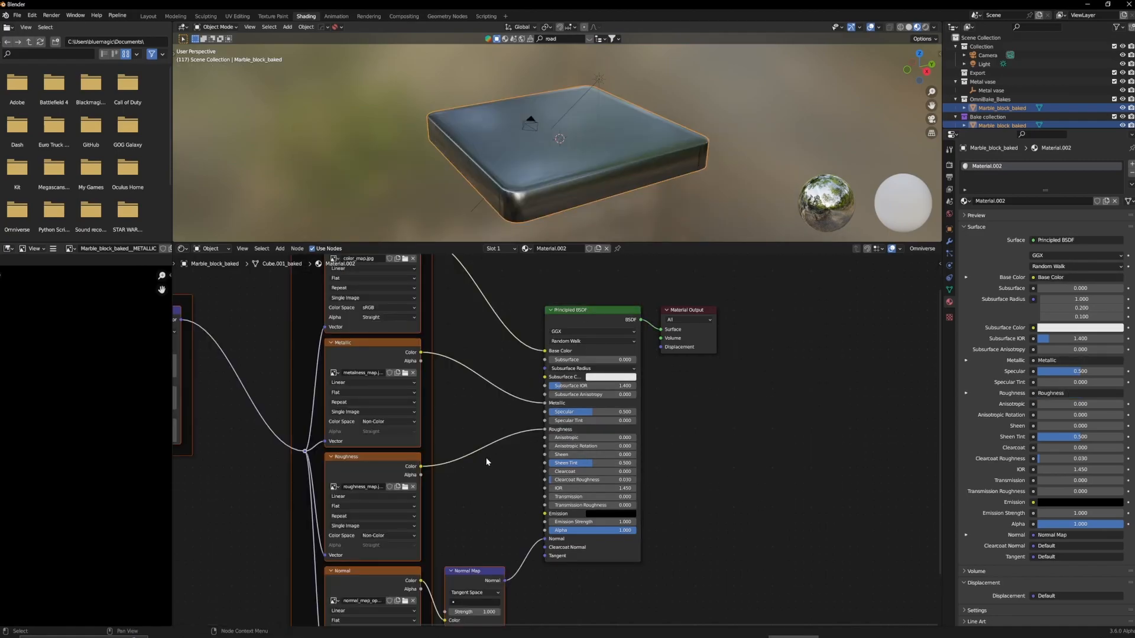
{"action": "scroll", "coordinate": [484, 386], "scroll_direction": "down", "scroll_amount": 2}
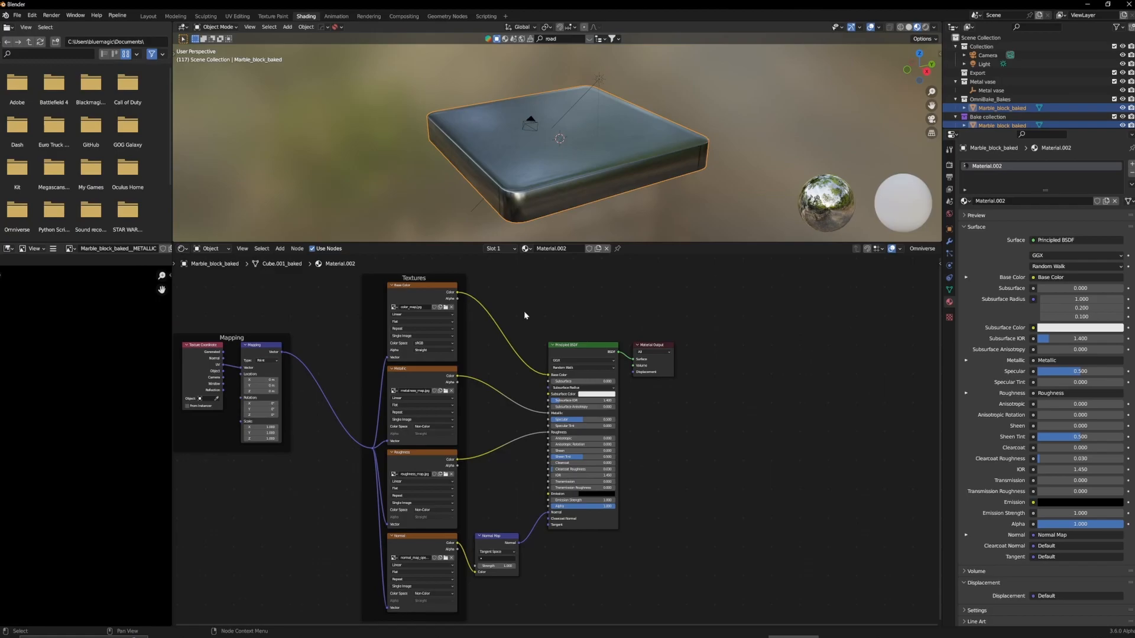
{"action": "middle_click_drag", "start_coordinate": [531, 196], "coordinate": [597, 170]}
{"action": "scroll", "coordinate": [606, 204], "scroll_direction": "up", "scroll_amount": 5}
{"action": "left_click_drag", "start_coordinate": [576, 376], "coordinate": [579, 368]}
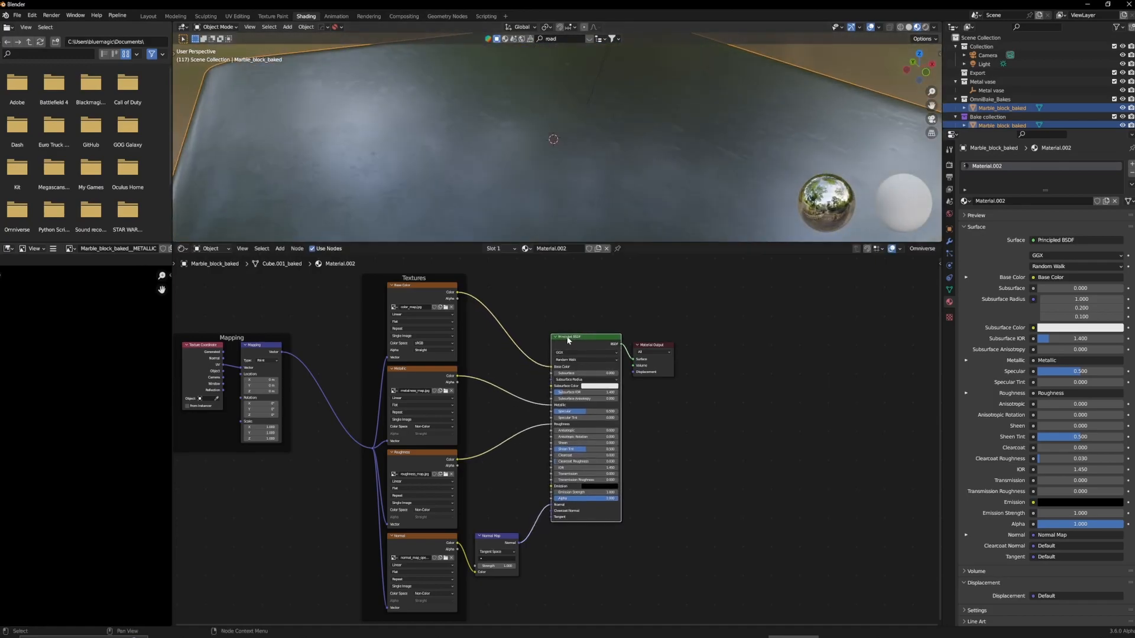
{"action": "middle_click_drag", "start_coordinate": [513, 479], "coordinate": [563, 481]}
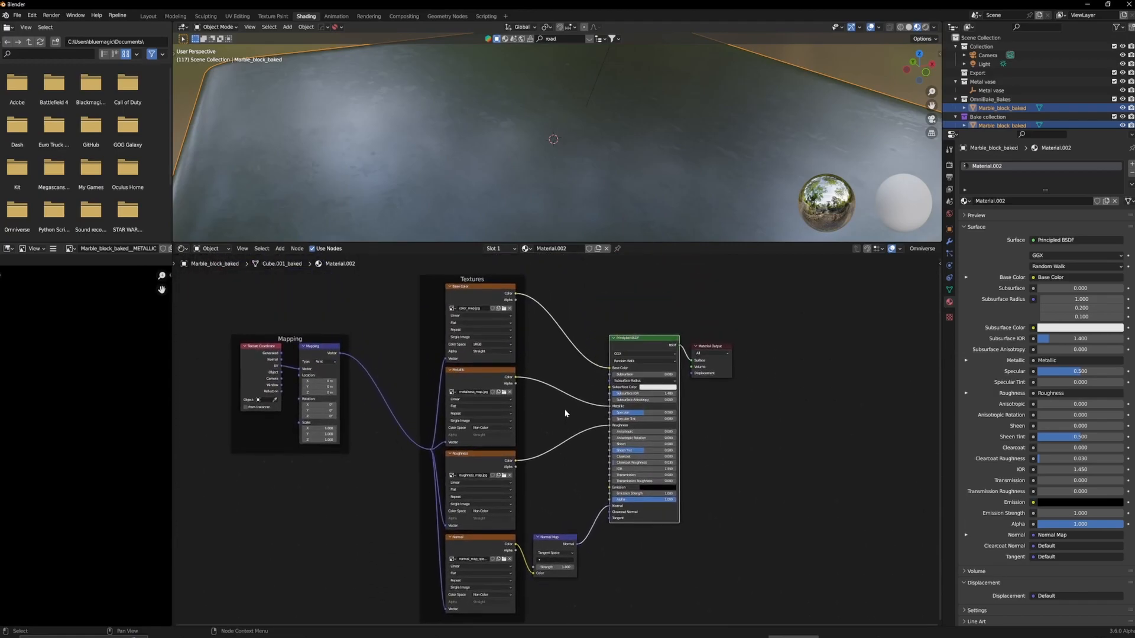
{"action": "left_click", "coordinate": [623, 305]}
{"action": "scroll", "coordinate": [628, 201], "scroll_direction": "down", "scroll_amount": 4}
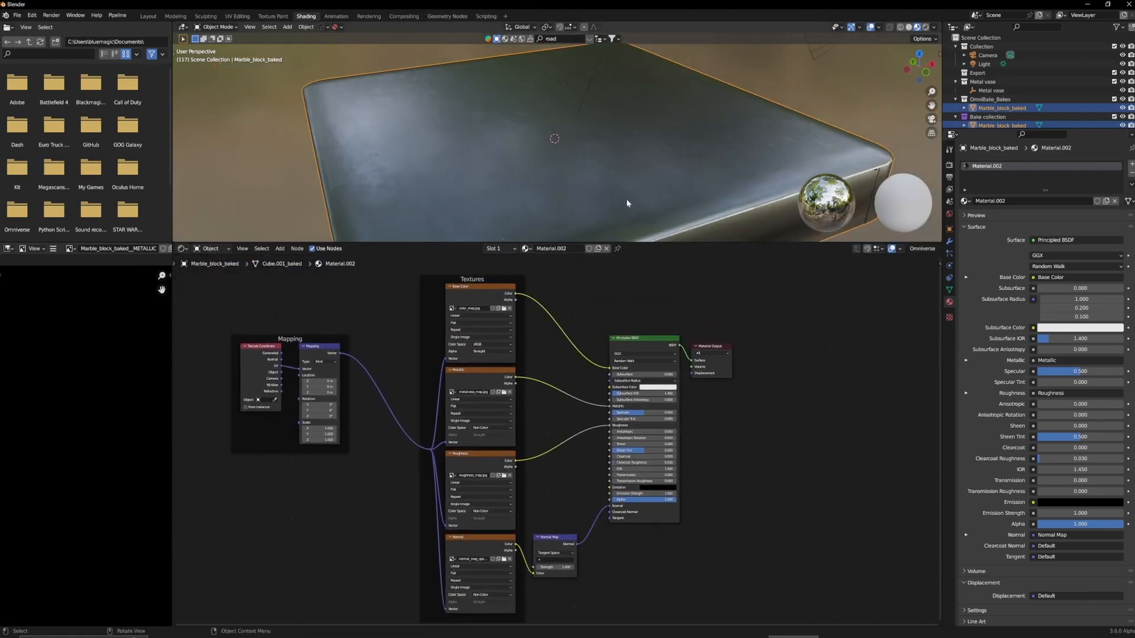
{"action": "scroll", "coordinate": [630, 195], "scroll_direction": "down", "scroll_amount": 3}
{"action": "middle_click_drag", "start_coordinate": [598, 183], "coordinate": [521, 171]}
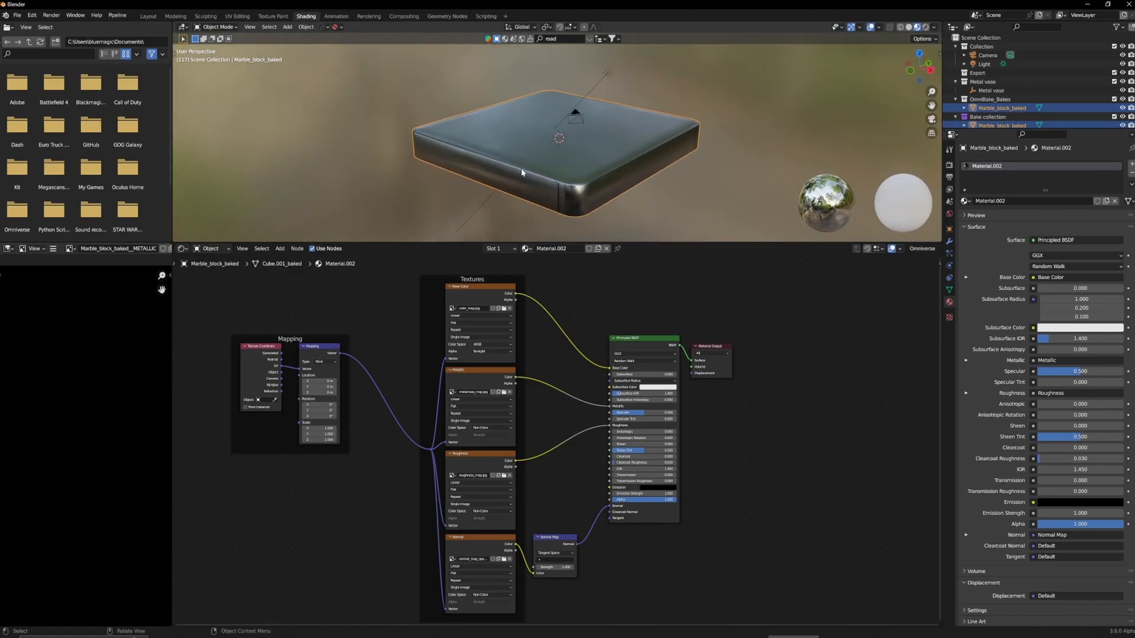
{"action": "middle_click_drag", "start_coordinate": [618, 174], "coordinate": [521, 181]}
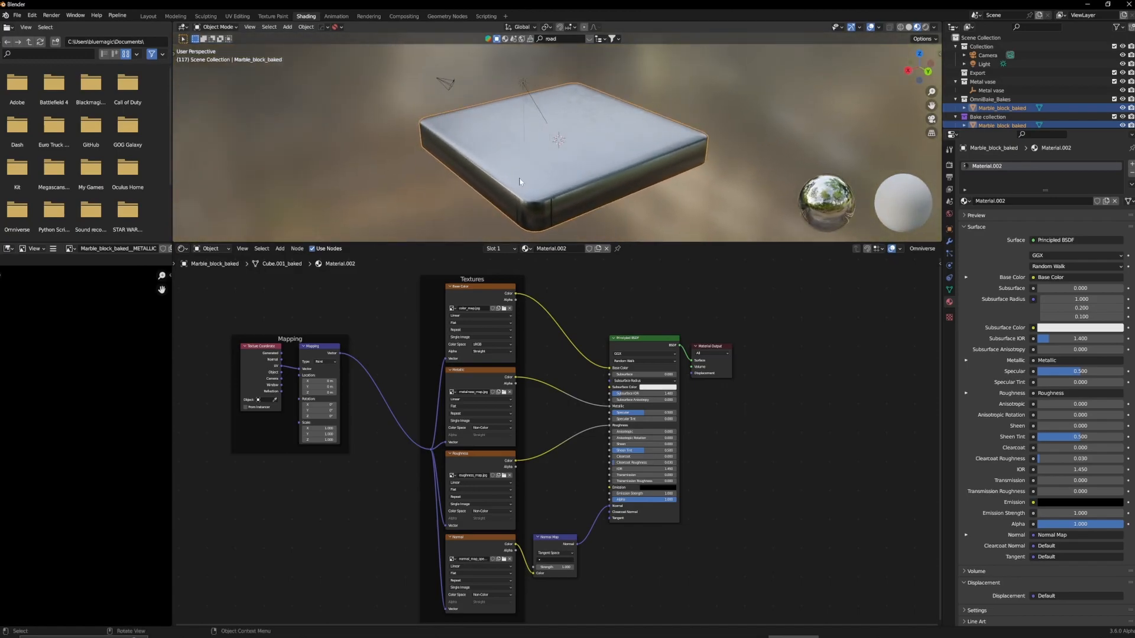
Set up a USD export with USD Preview Surface and MDL conversion, Cycles shader export, Export Textures and Overwrite Textures enabled
{"action": "left_click", "coordinate": [150, 18]}
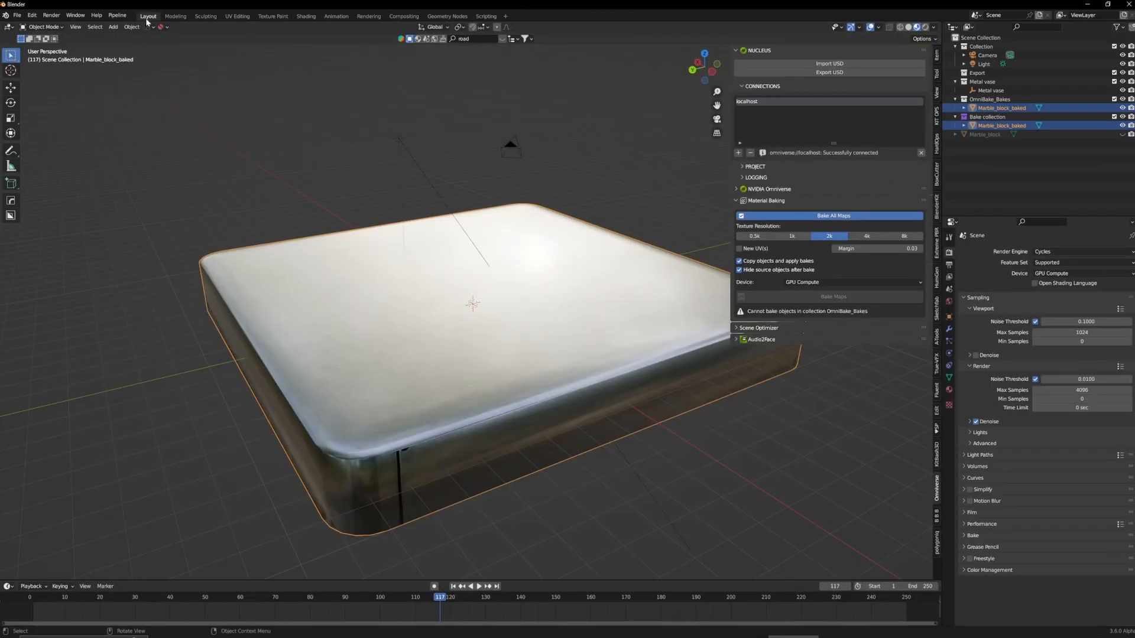
{"action": "left_click", "coordinate": [824, 73]}
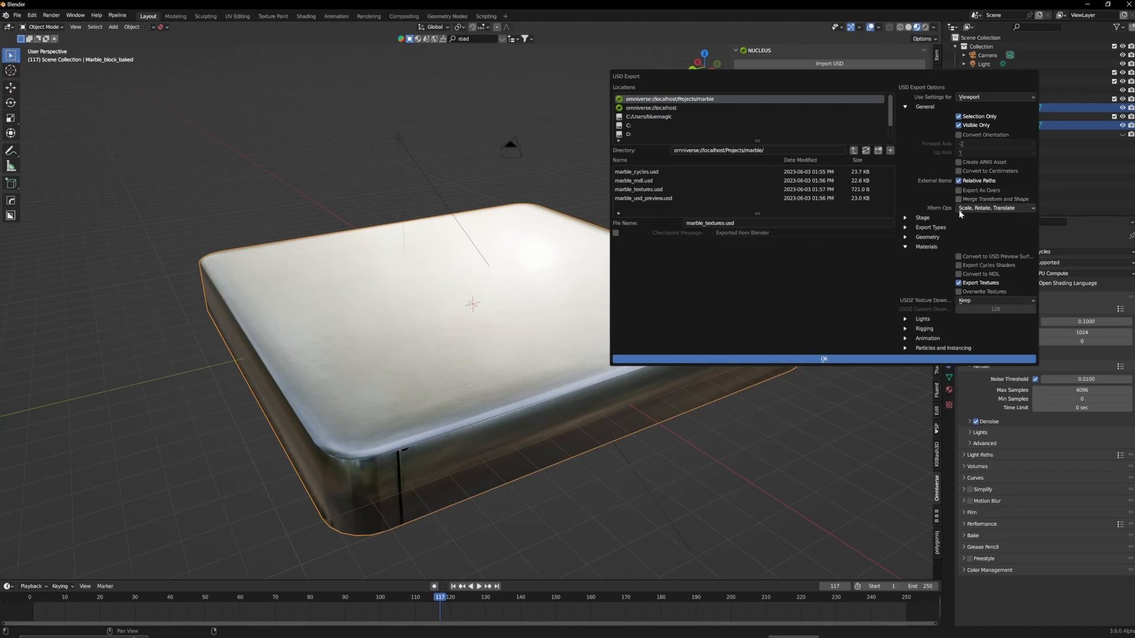
{"action": "left_click", "coordinate": [958, 282]}
{"action": "left_click", "coordinate": [958, 256]}
{"action": "left_click", "coordinate": [958, 265]}
{"action": "left_click", "coordinate": [958, 274]}
{"action": "left_click", "coordinate": [959, 283]}
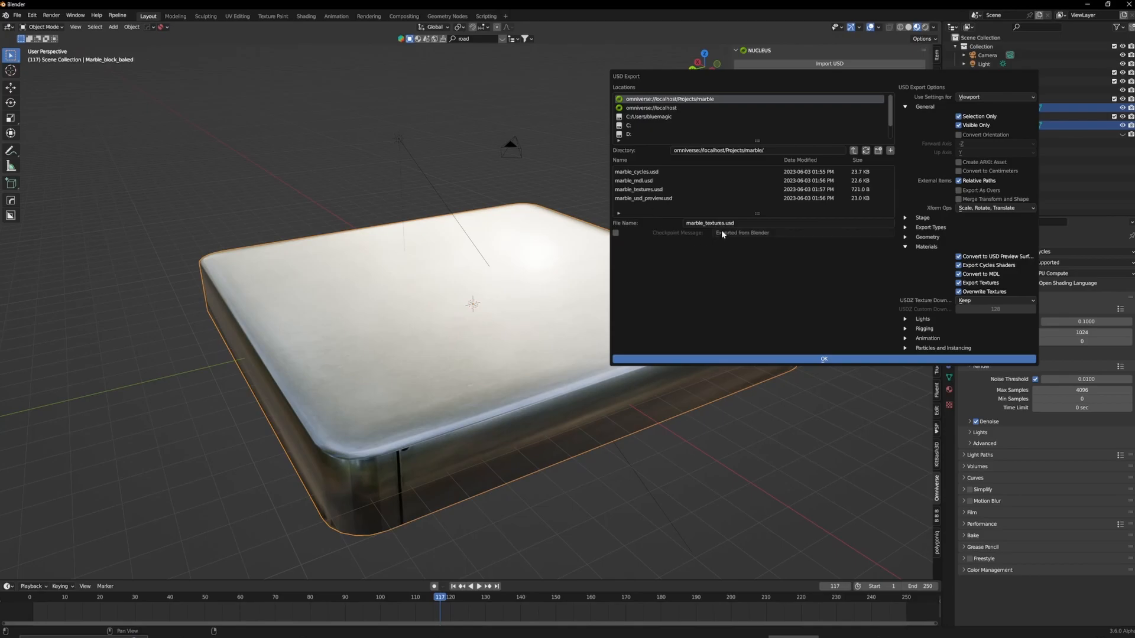
Name the file duct.usd, reveal the light and rigging options, and export it to the Omniverse marble project folder
{"action": "key", "text": "Left"}
{"action": "key", "text": "ctrl+shift+Right"}
{"action": "type", "text": "du"}
{"action": "left_click", "coordinate": [905, 319]}
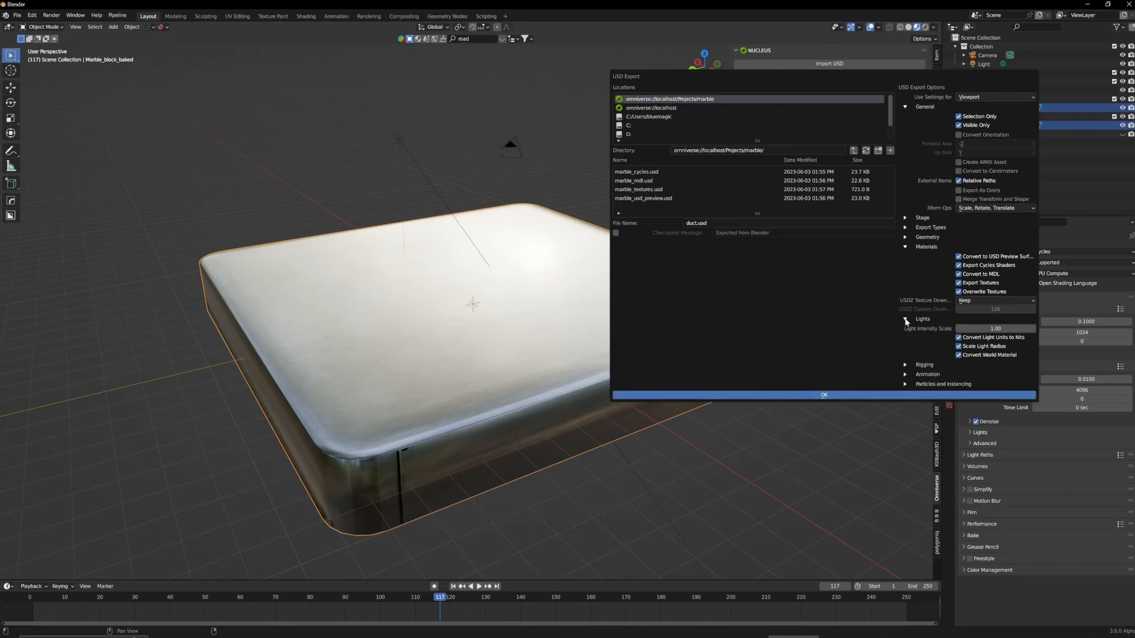
{"action": "left_click", "coordinate": [906, 365]}
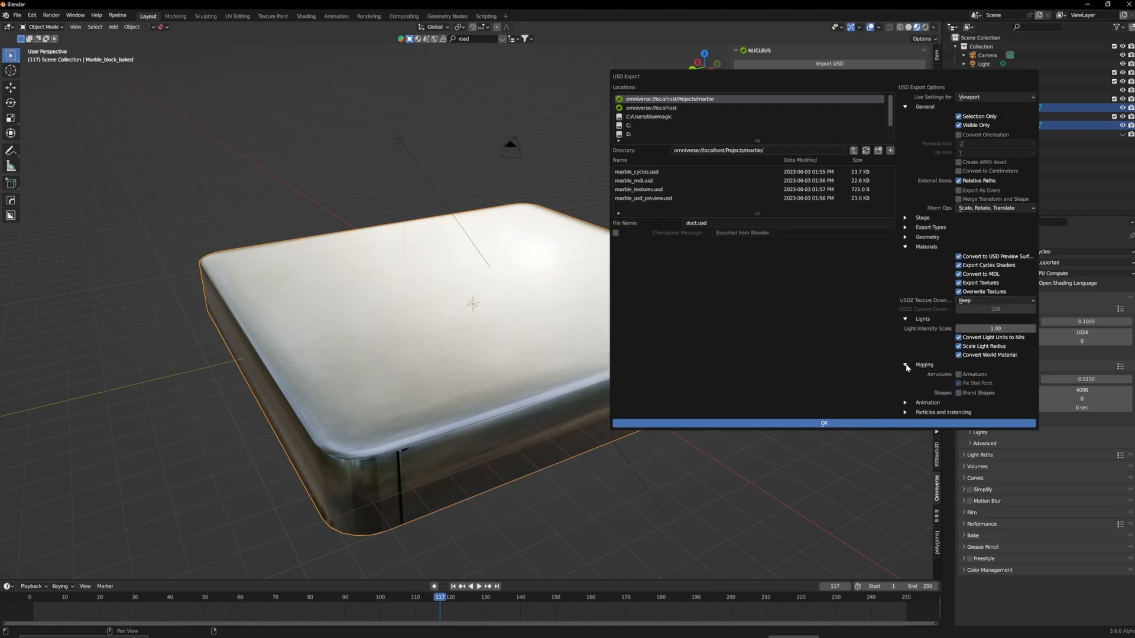
{"action": "left_click", "coordinate": [905, 424]}
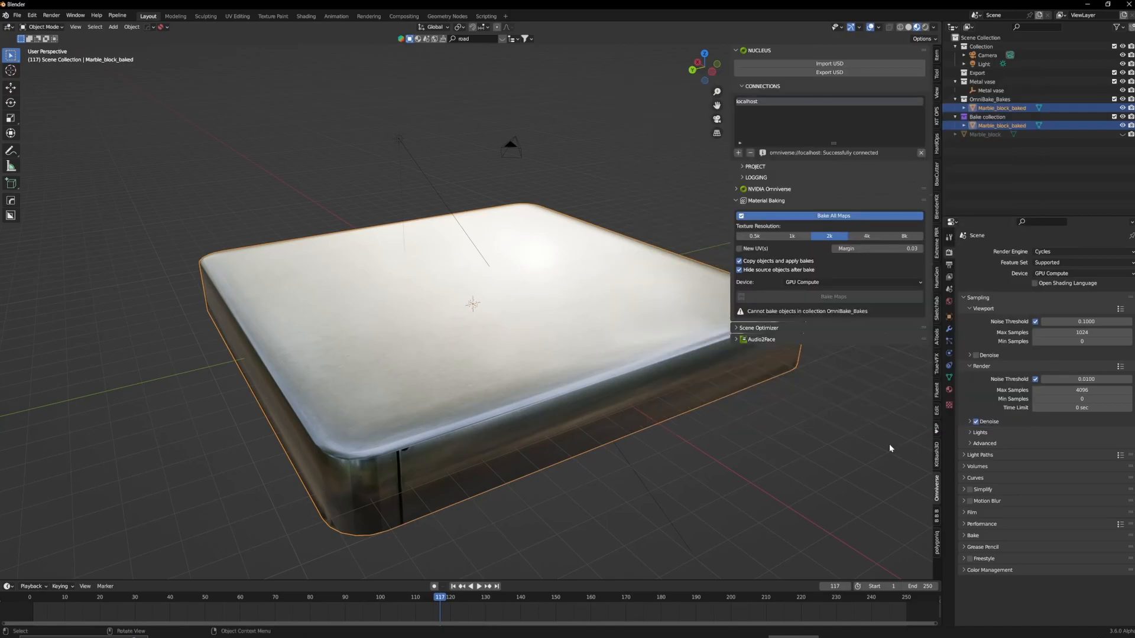
Switch to Omniverse Launcher and check the details of duct.usd in the marble project folder
{"action": "left_click", "coordinate": [845, 636]}
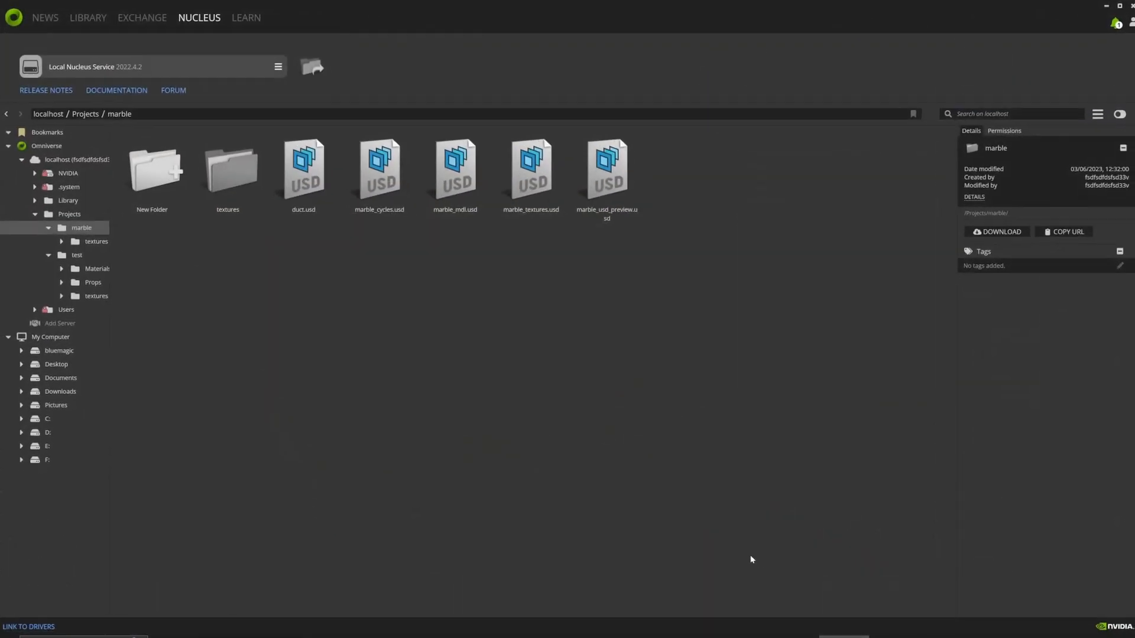
{"action": "left_click", "coordinate": [306, 173]}
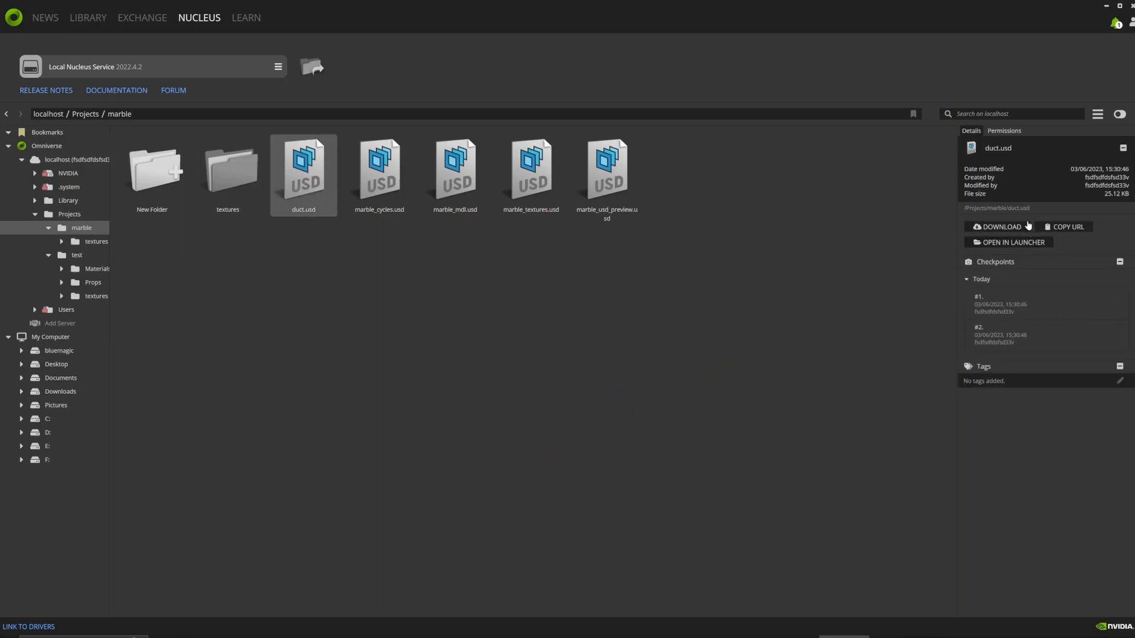
Switch to Unreal Editor and open the duct asset from the marble folder, saving the selected content
{"action": "left_click", "coordinate": [894, 635]}
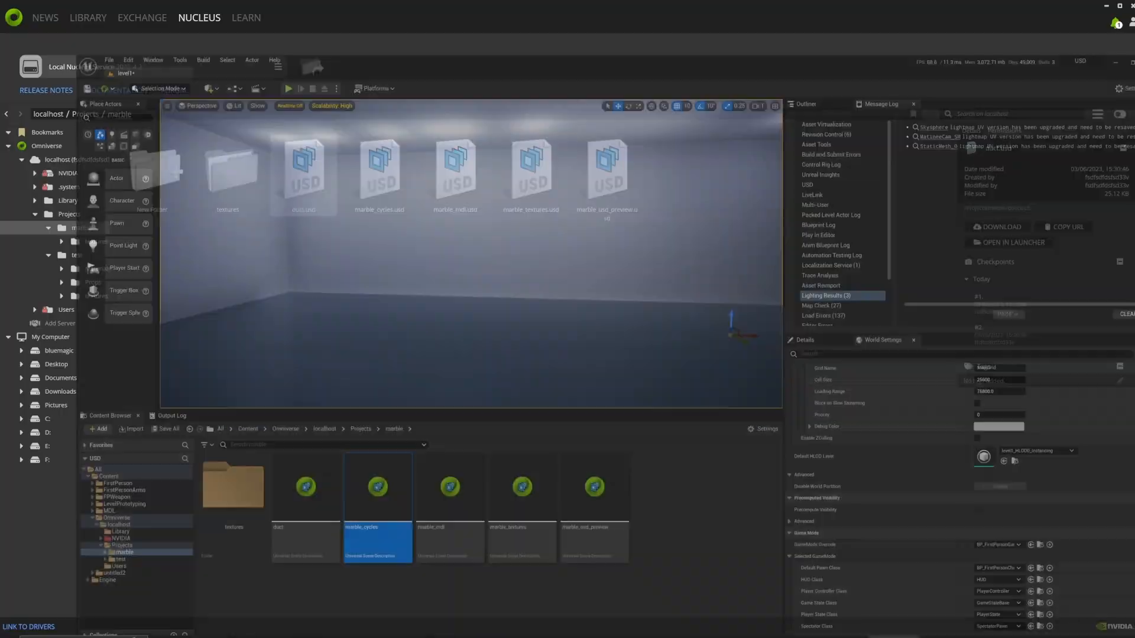
{"action": "left_click", "coordinate": [238, 455]}
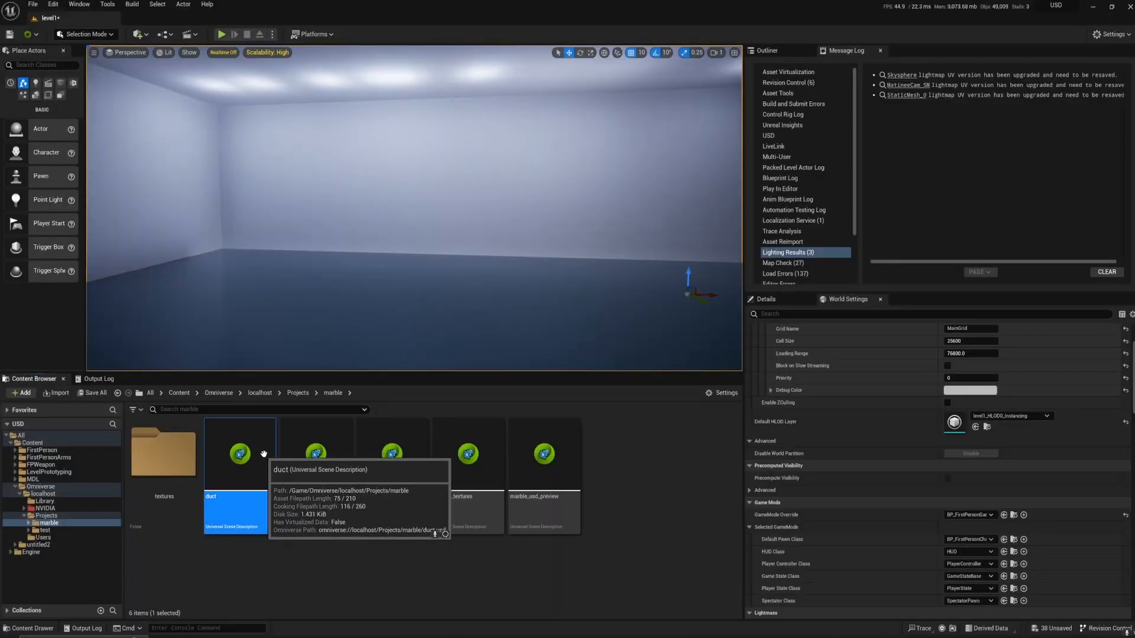
{"action": "double_click", "coordinate": [240, 456]}
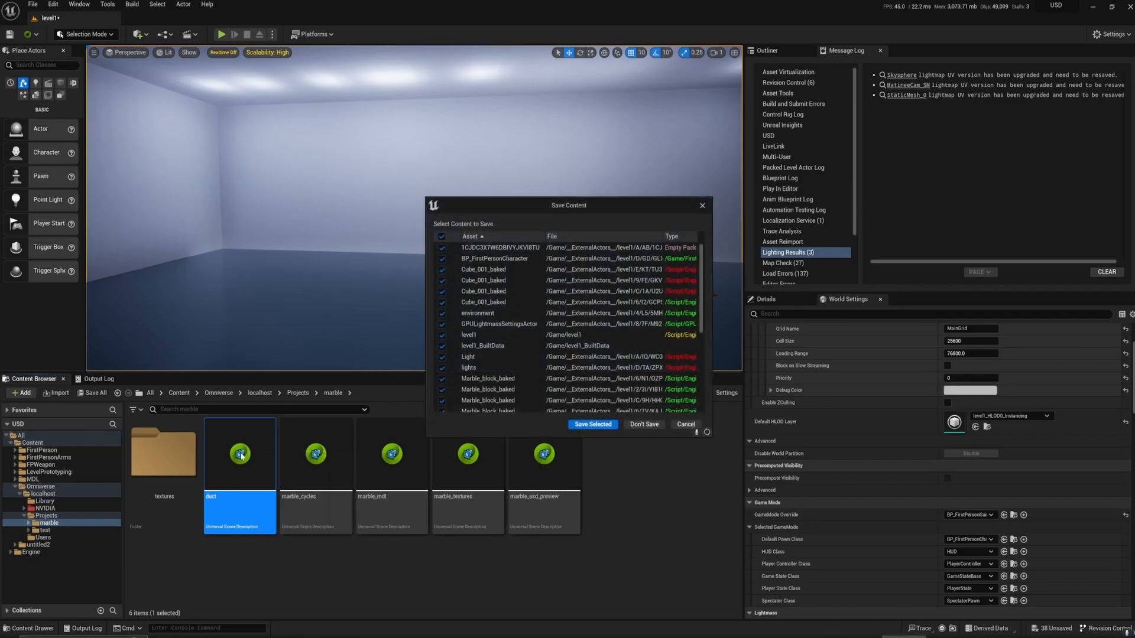
{"action": "left_click", "coordinate": [593, 425]}
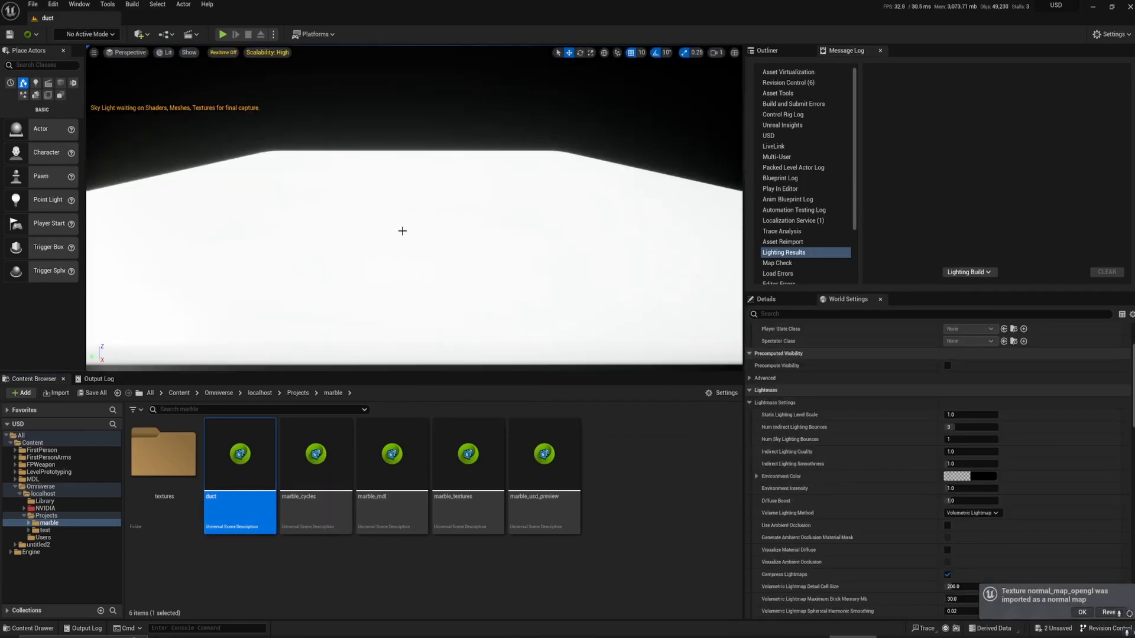
Examine the block's surface in the duct stage, and switch to Blender to compare it with the original material up close
{"action": "scroll", "coordinate": [413, 233], "scroll_direction": "down", "scroll_amount": 4}
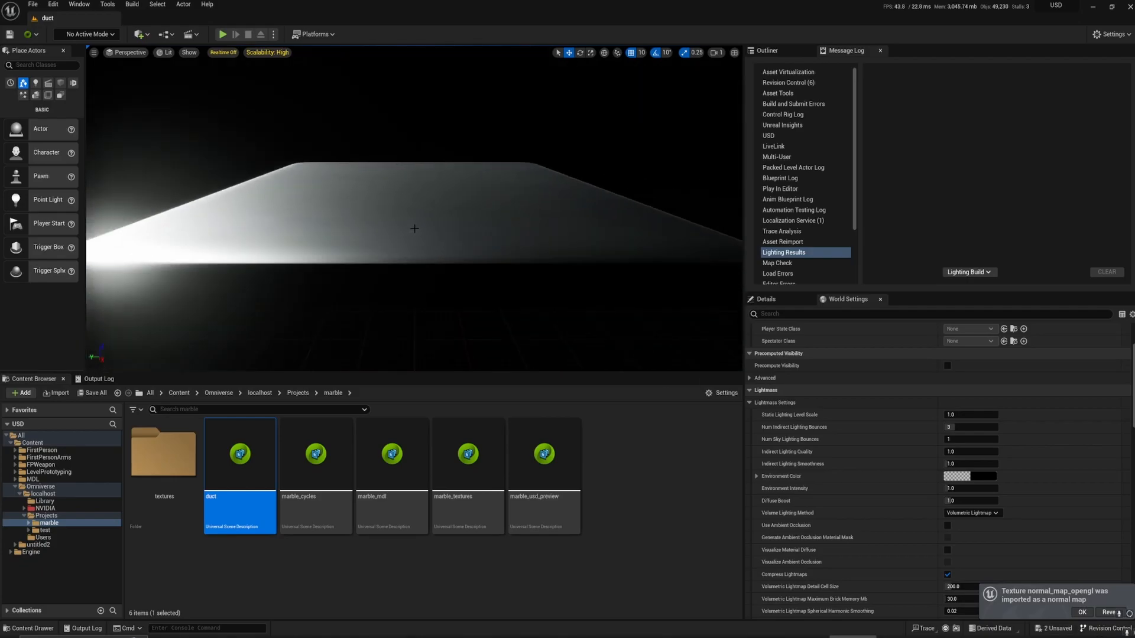
{"action": "scroll", "coordinate": [415, 229], "scroll_direction": "down", "scroll_amount": 3}
{"action": "left_click", "coordinate": [414, 228]}
{"action": "right_click_drag", "start_coordinate": [414, 229], "coordinate": [92, 201]}
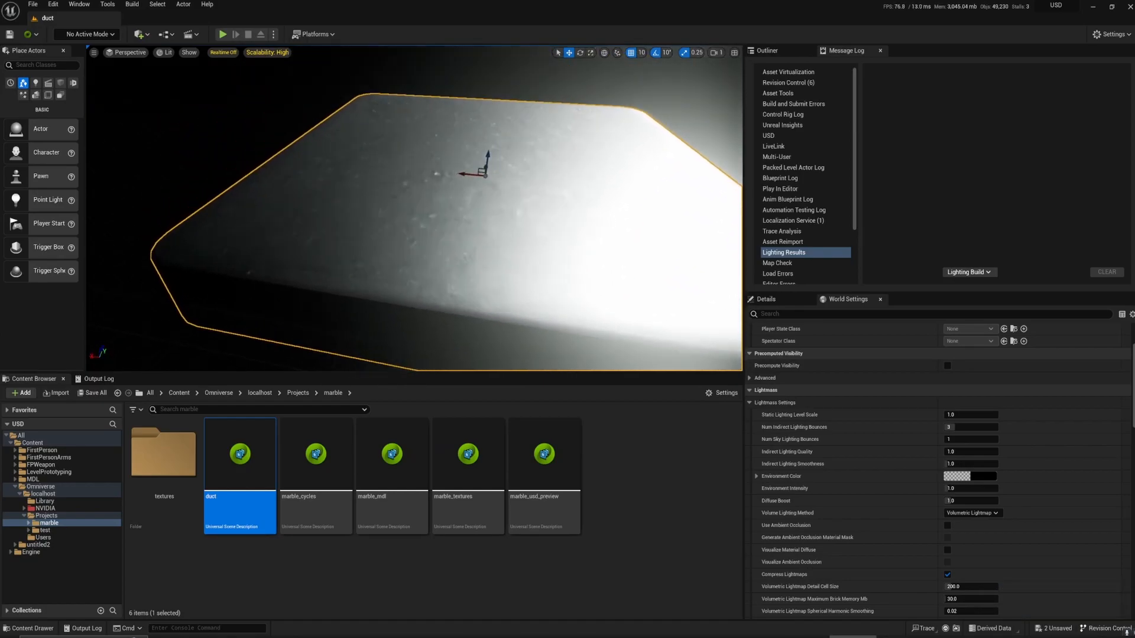
{"action": "right_click_drag", "start_coordinate": [512, 254], "coordinate": [523, 266]}
{"action": "right_click_drag", "start_coordinate": [471, 233], "coordinate": [421, 250]}
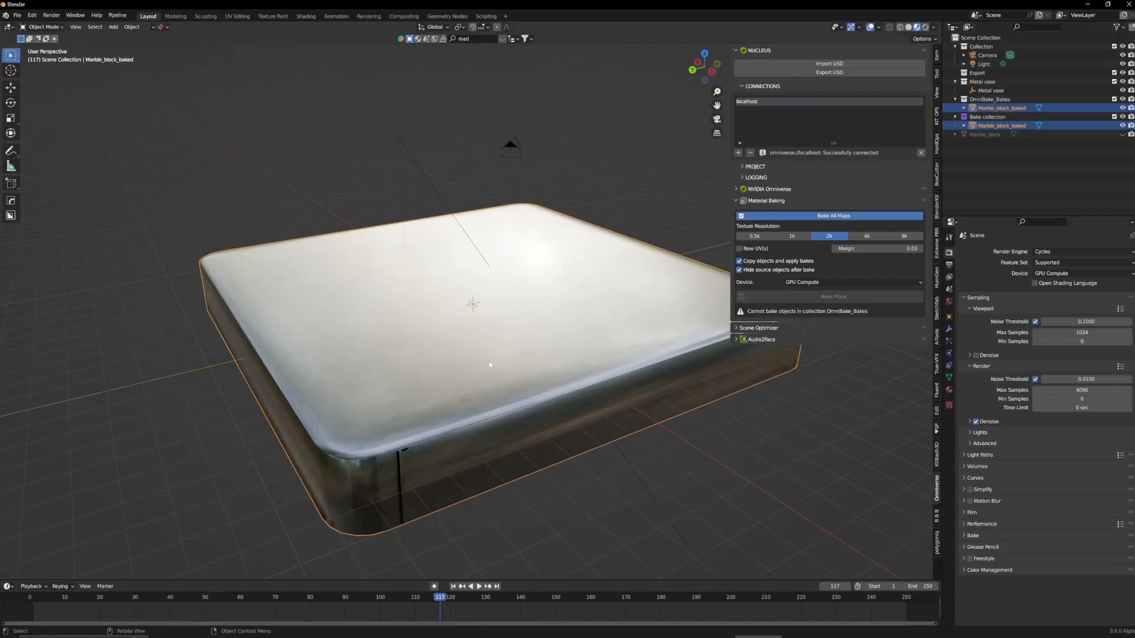
{"action": "middle_click_drag", "start_coordinate": [490, 365], "coordinate": [653, 384]}
{"action": "scroll", "coordinate": [564, 378], "scroll_direction": "up", "scroll_amount": 4}
{"action": "scroll", "coordinate": [557, 380], "scroll_direction": "up", "scroll_amount": 2}
{"action": "scroll", "coordinate": [545, 370], "scroll_direction": "down", "scroll_amount": 2}
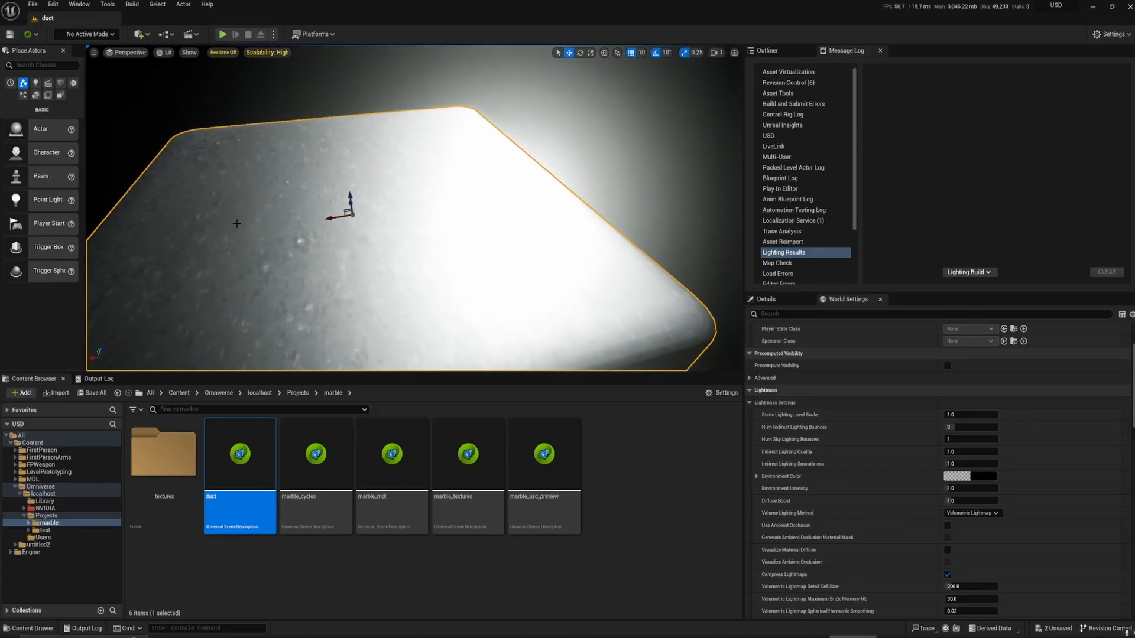
Reopen level1 from the recent levels in Unreal Editor
{"action": "left_click", "coordinate": [32, 4]}
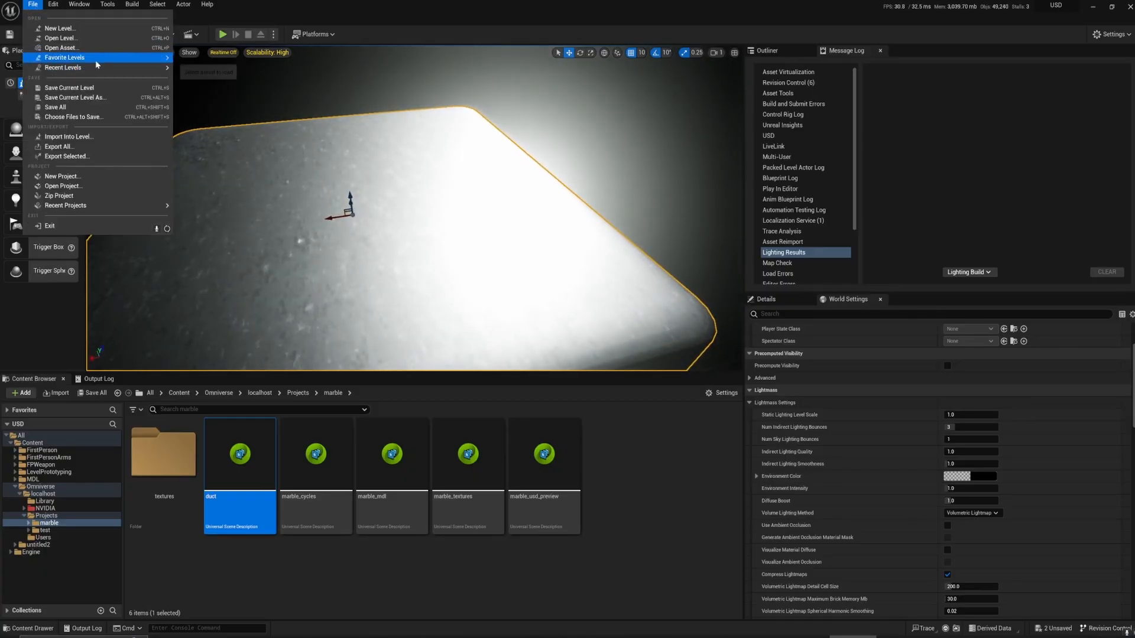
{"action": "mouse_move", "coordinate": [119, 67]}
{"action": "left_click", "coordinate": [189, 74]}
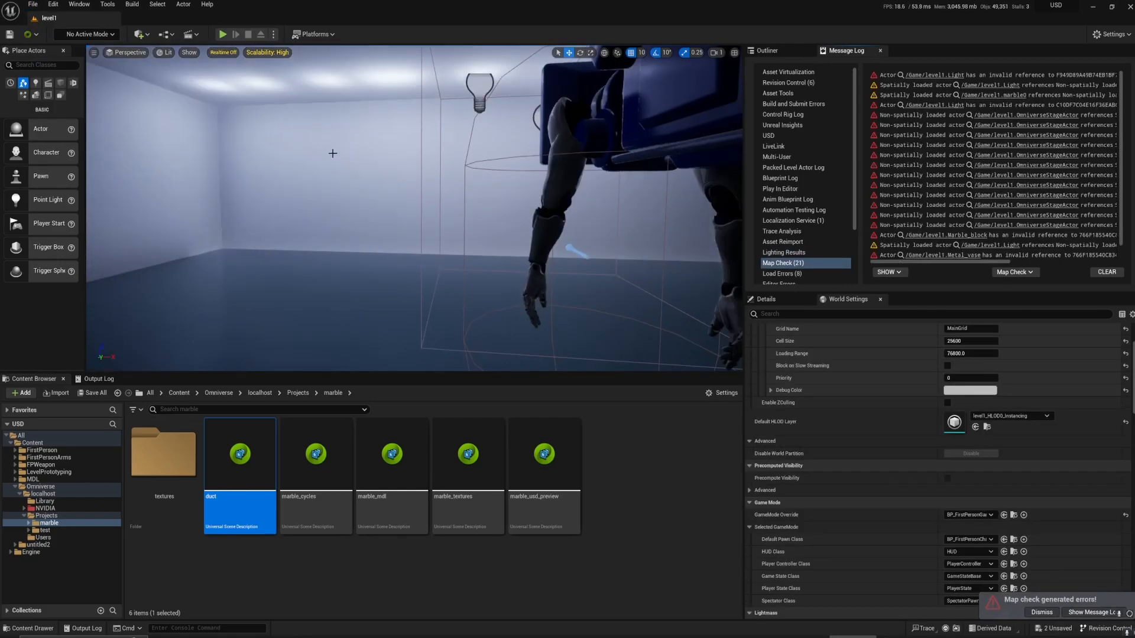
Place the duct asset in an open area of level1's floor and view the block from above
{"action": "key", "text": "s"}
{"action": "mouse_move", "coordinate": [389, 259]}
{"action": "right_mouse_down"}
{"action": "mouse_move", "coordinate": [544, 260]}
{"action": "mouse_move", "coordinate": [393, 259]}
{"action": "right_mouse_up"}
{"action": "key", "text": "w"}
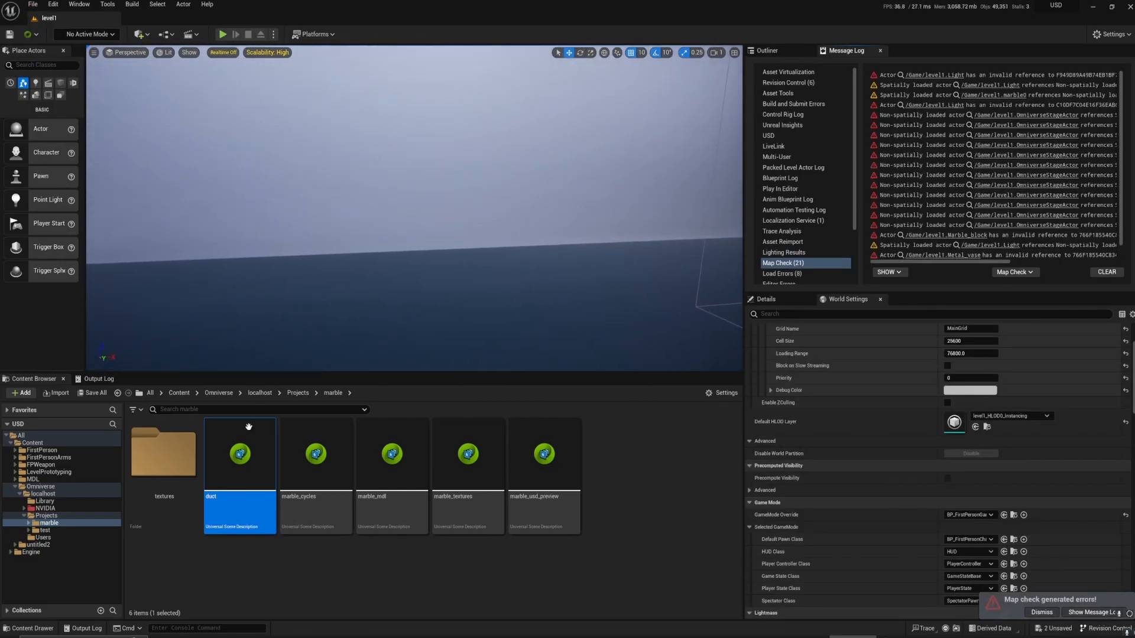
{"action": "left_click_drag", "start_coordinate": [239, 455], "coordinate": [472, 304]}
{"action": "key", "text": "s"}
{"action": "right_click_drag", "start_coordinate": [362, 297], "coordinate": [404, 292]}
{"action": "scroll", "coordinate": [390, 280], "scroll_direction": "down", "scroll_amount": 4}
{"action": "key", "text": "d"}
{"action": "key", "text": "w"}
{"action": "key", "text": "s"}
{"action": "key", "text": "a"}
{"action": "key", "text": "s"}
{"action": "key", "text": "d"}
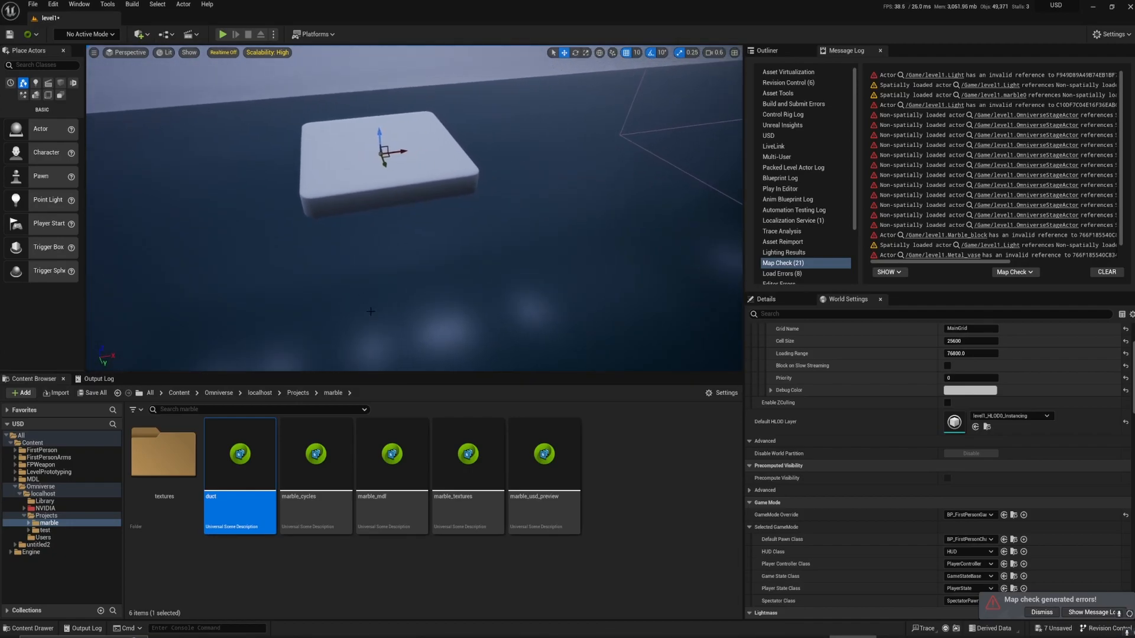
Inspect the duct actor and its Marble_block_baked child in the Outliner, and look through the World Settings properties
{"action": "left_click", "coordinate": [782, 49]}
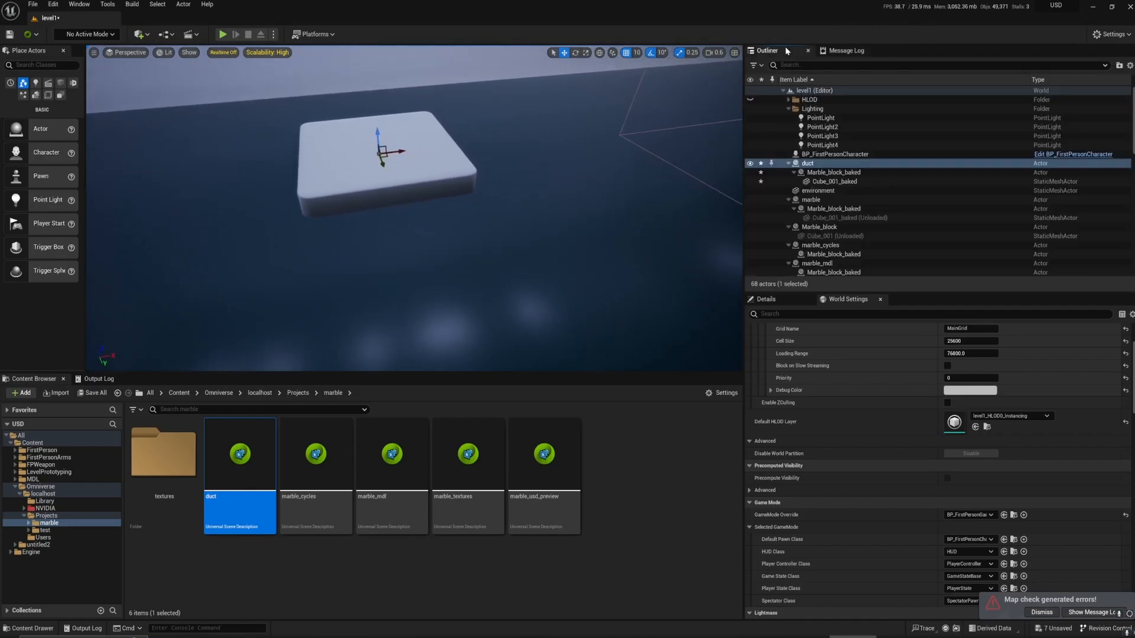
{"action": "left_click", "coordinate": [817, 173]}
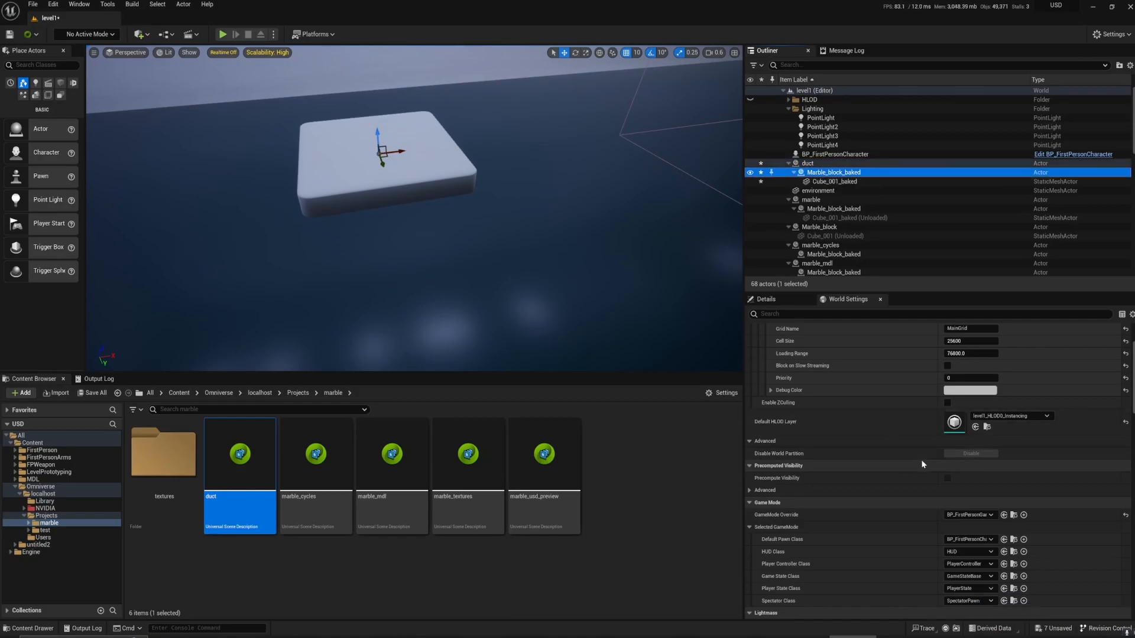
{"action": "scroll", "coordinate": [885, 459], "scroll_direction": "up", "scroll_amount": 3}
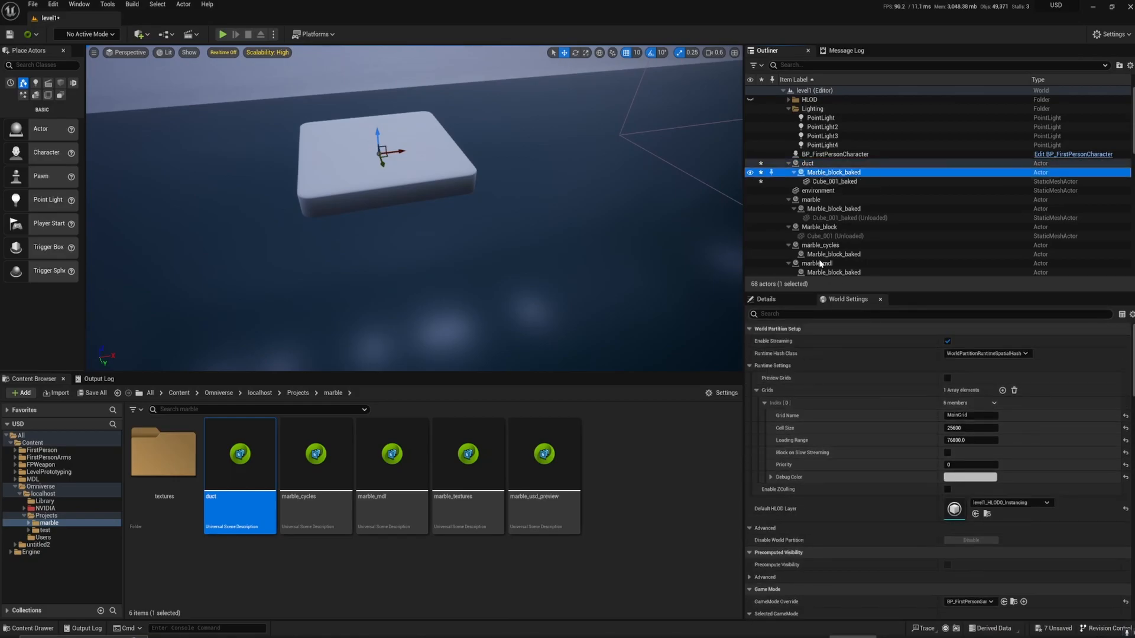
{"action": "left_click", "coordinate": [808, 164]}
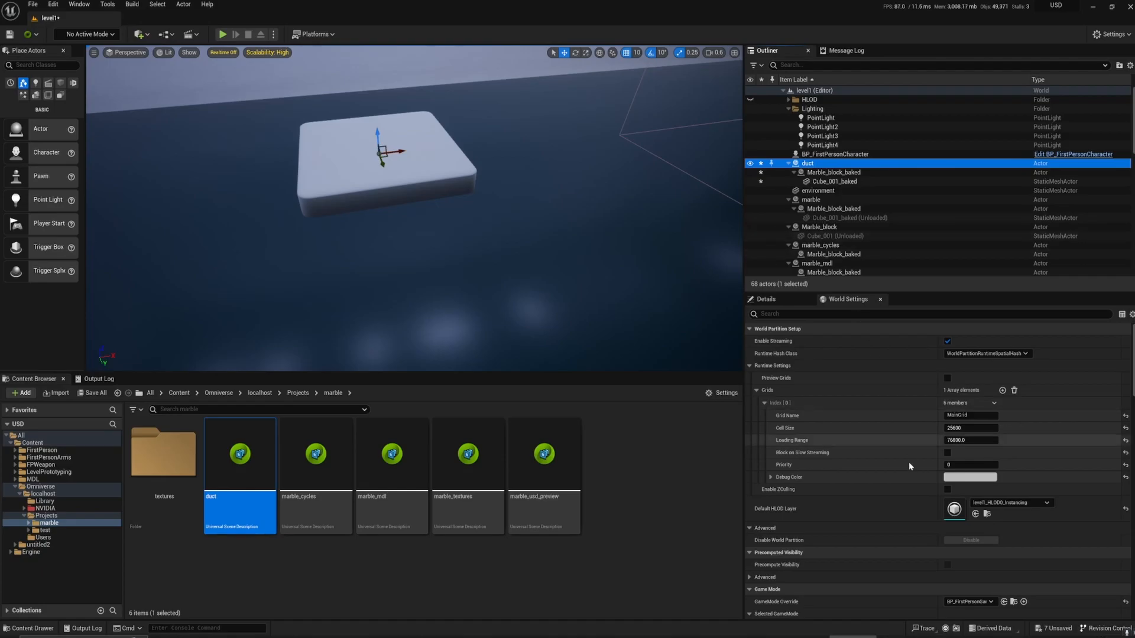
{"action": "scroll", "coordinate": [875, 473], "scroll_direction": "down", "scroll_amount": 4}
{"action": "scroll", "coordinate": [868, 461], "scroll_direction": "down", "scroll_amount": 10}
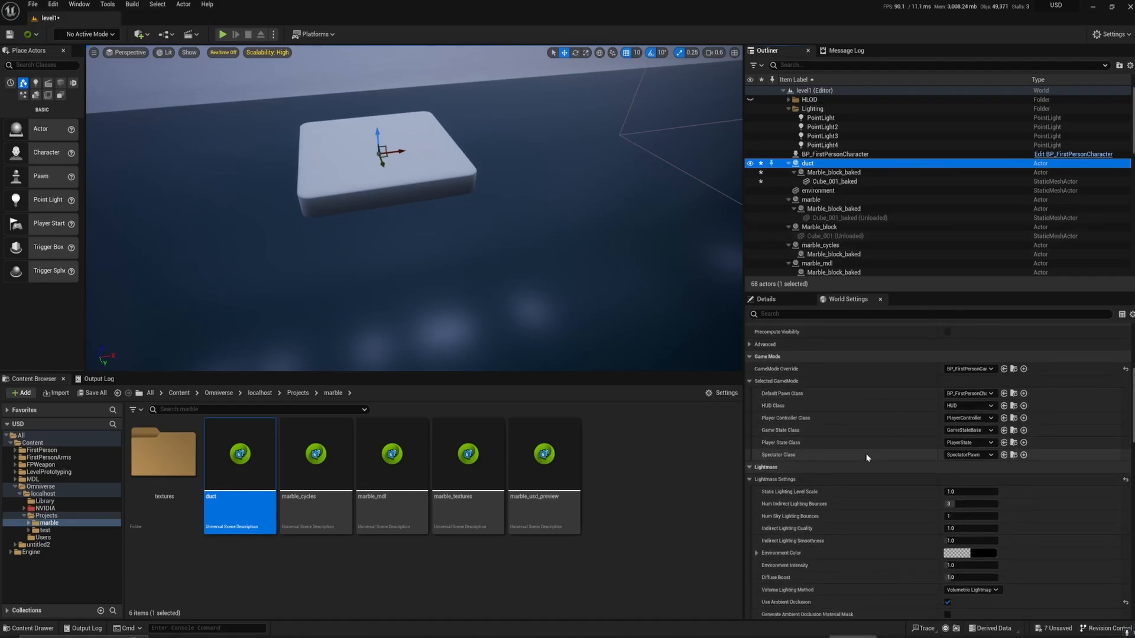
{"action": "scroll", "coordinate": [868, 458], "scroll_direction": "up", "scroll_amount": 8}
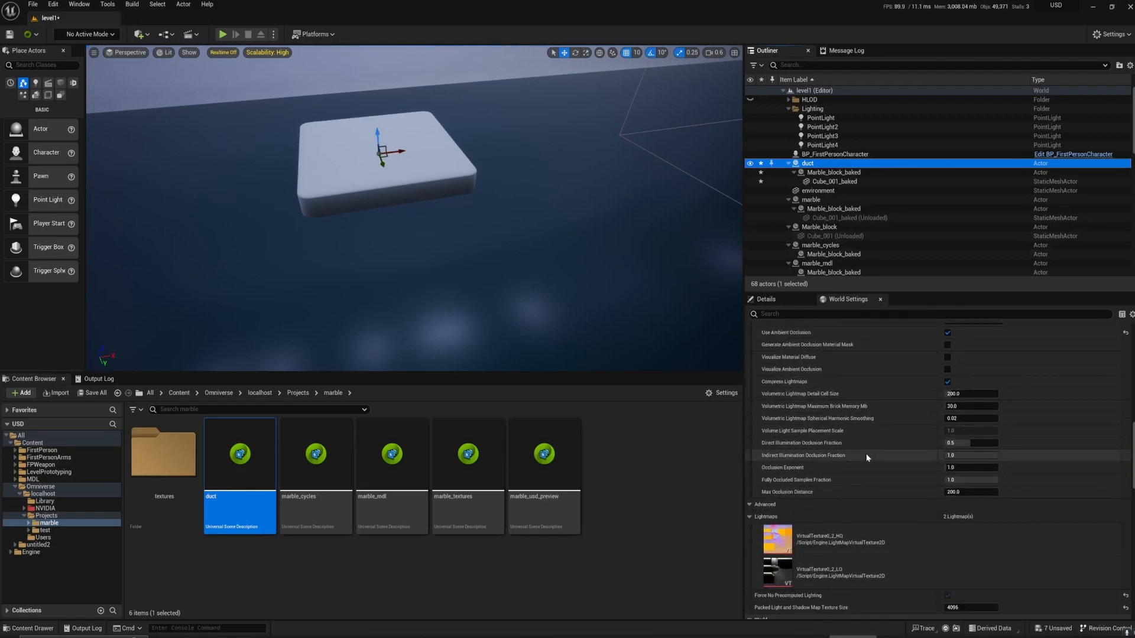
{"action": "scroll", "coordinate": [867, 458], "scroll_direction": "up", "scroll_amount": 8}
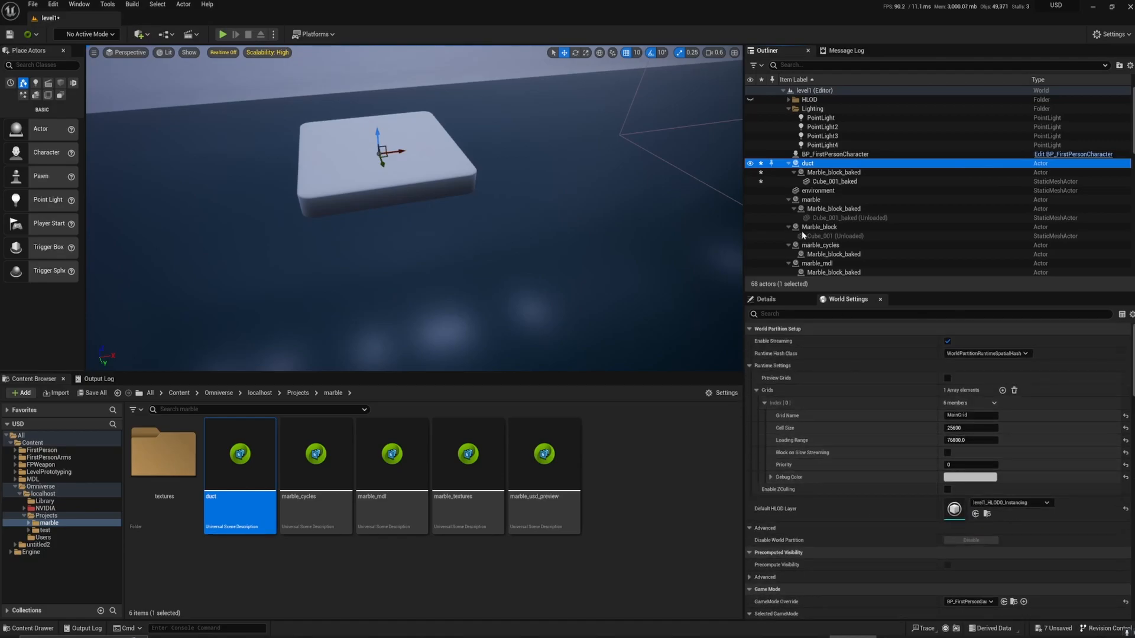
{"action": "left_click", "coordinate": [828, 172]}
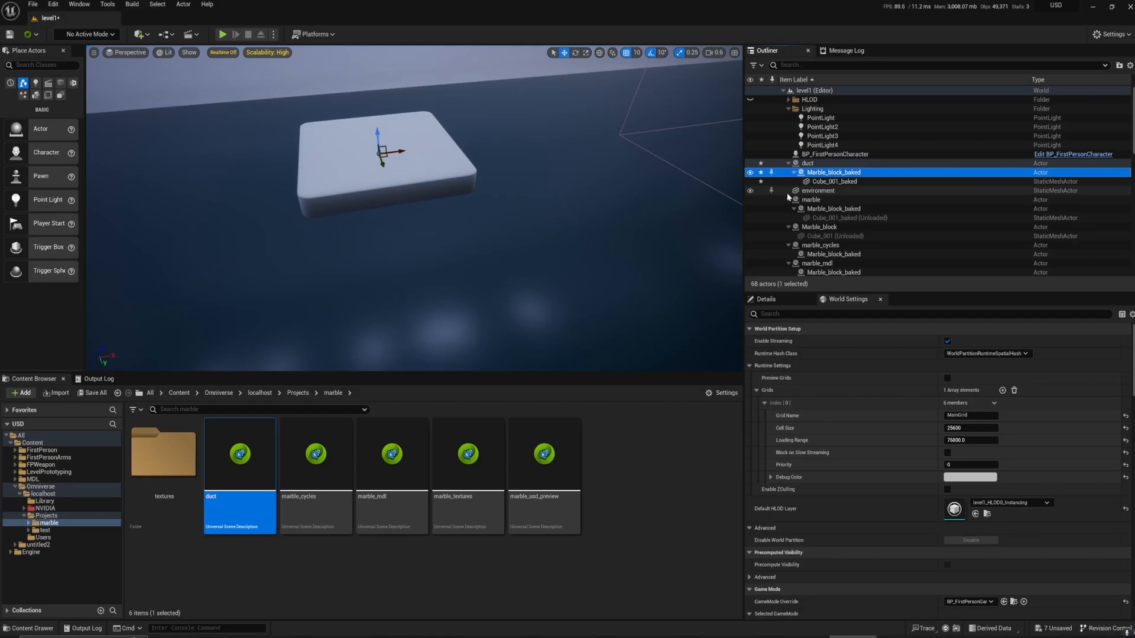
Examine the placed duct block in level1 from a low side angle and at close range
{"action": "right_click_drag", "start_coordinate": [532, 224], "coordinate": [538, 144]}
{"action": "key", "text": "w"}
{"action": "scroll", "coordinate": [525, 181], "scroll_direction": "down", "scroll_amount": 5}
{"action": "key", "text": "s"}
{"action": "key", "text": "d"}
{"action": "scroll", "coordinate": [511, 156], "scroll_direction": "up", "scroll_amount": 3}
{"action": "key", "text": "a"}
{"action": "key", "text": "s"}
{"action": "key", "text": "a"}
{"action": "key", "text": "d"}
{"action": "key", "text": "a"}
{"action": "key", "text": "w"}
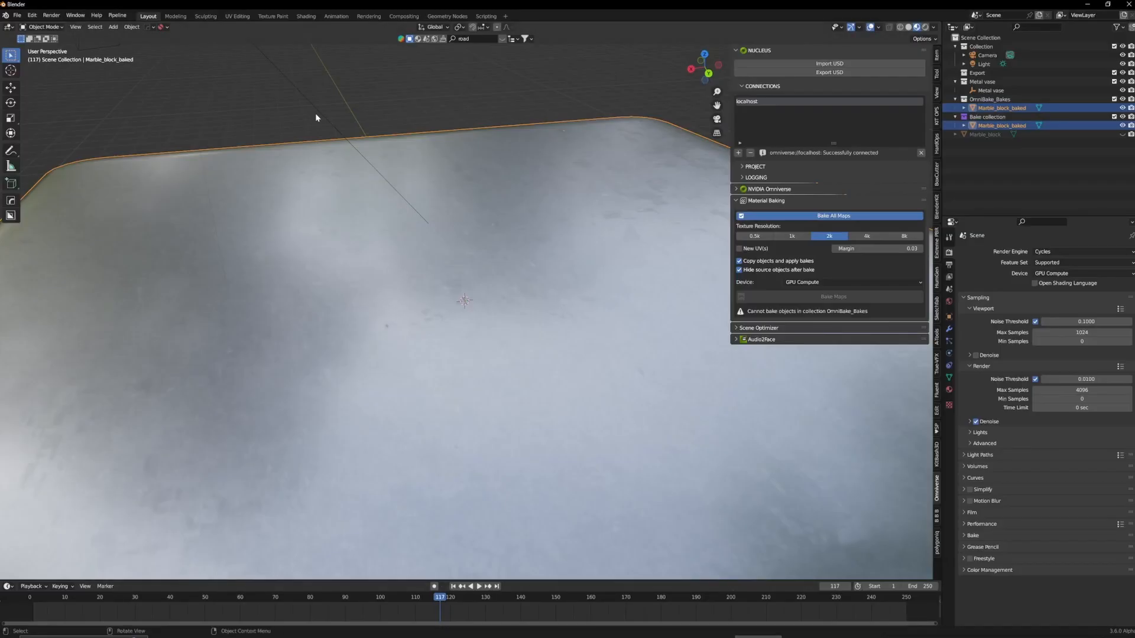
Switch to Blender, start a Universal Scene Description export, and choose the Desktop's duct folder as the destination
{"action": "left_click", "coordinate": [17, 15]}
{"action": "mouse_move", "coordinate": [57, 147]}
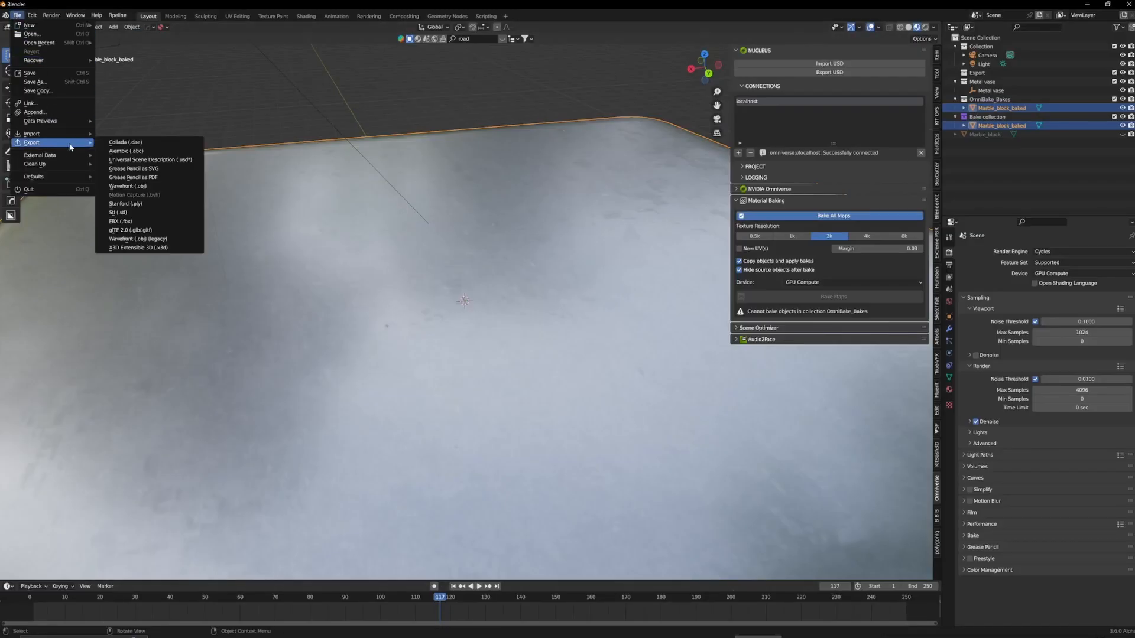
{"action": "left_click", "coordinate": [142, 159]}
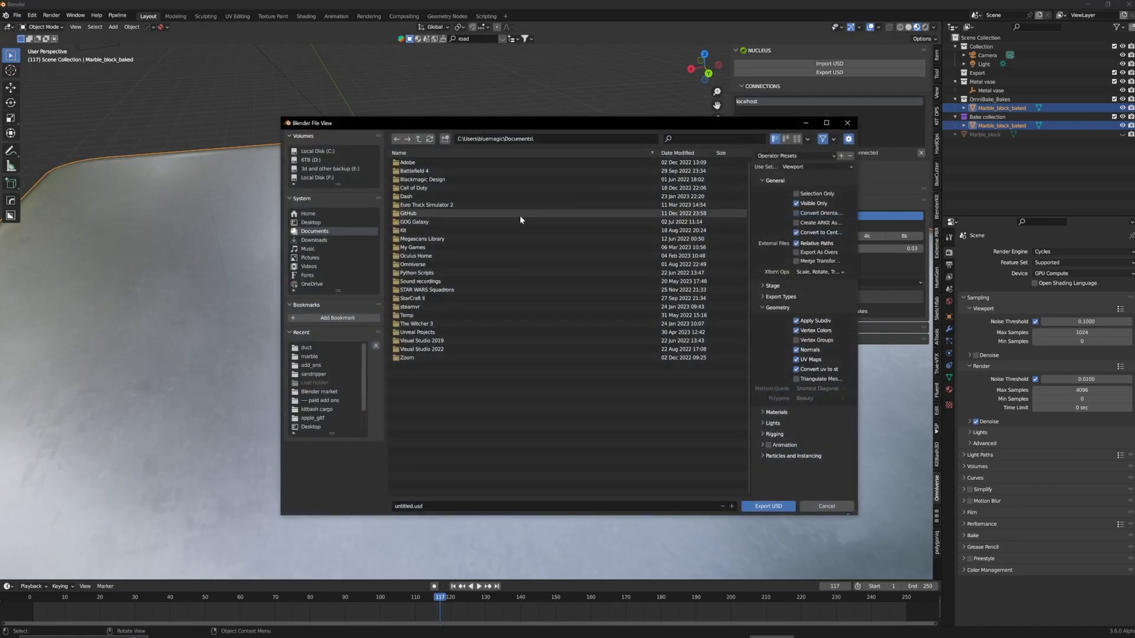
{"action": "left_click", "coordinate": [310, 223]}
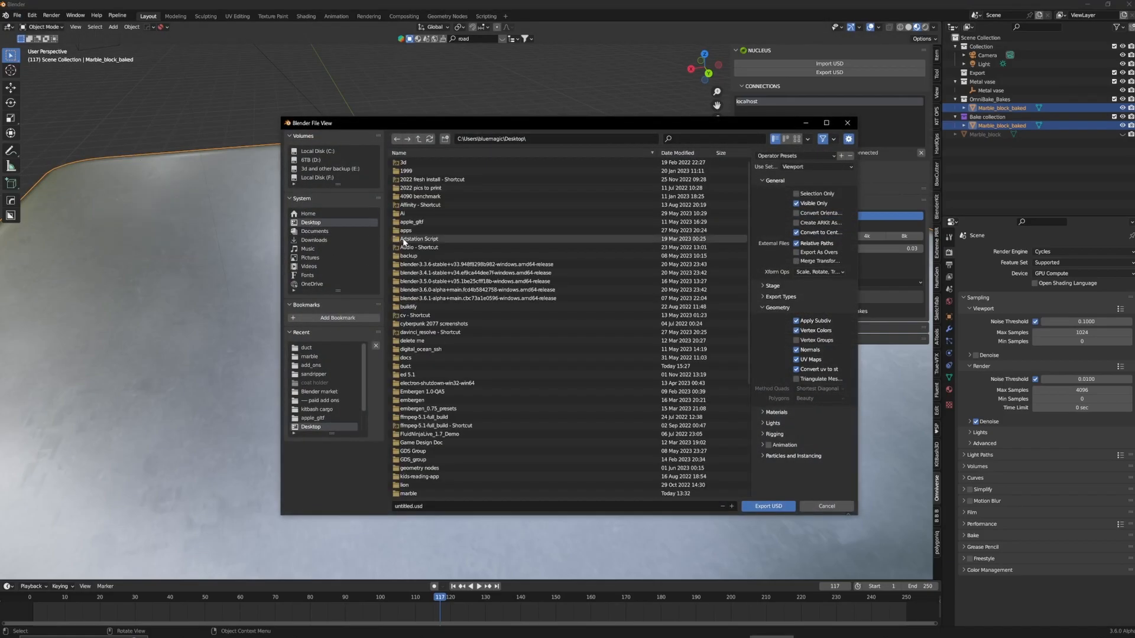
{"action": "left_click", "coordinate": [679, 139]}
{"action": "type", "text": "d"}
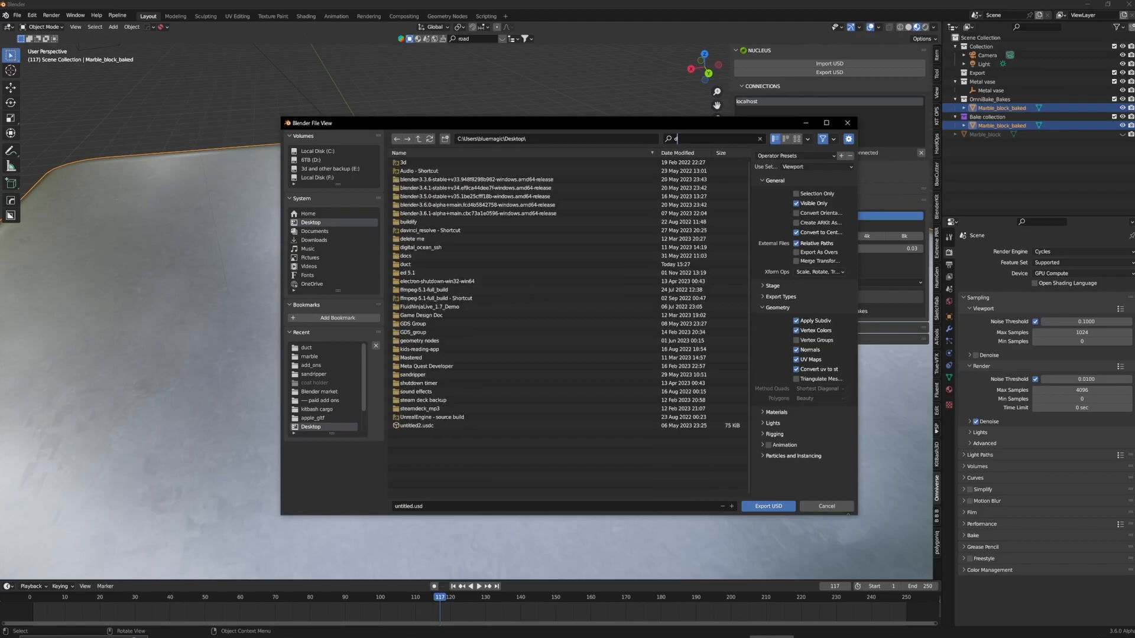
{"action": "type", "text": "uc"}
{"action": "double_click", "coordinate": [406, 163]}
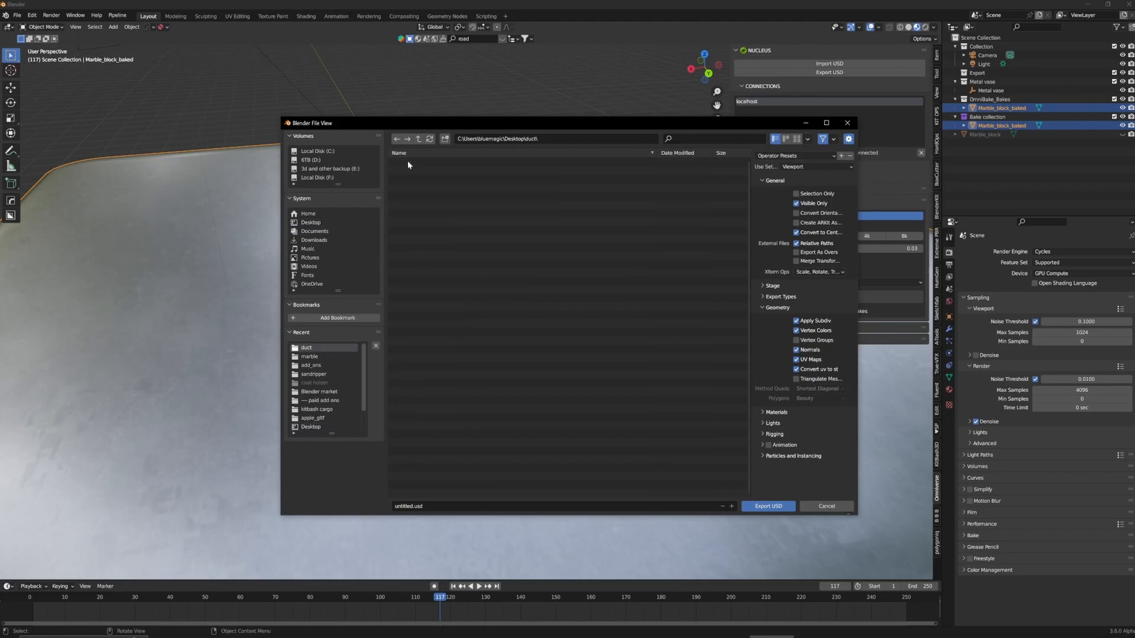
Name the export usd_duct.usd, and export it after reviewing the material and texture options at full width
{"action": "left_click", "coordinate": [418, 506]}
{"action": "left_click", "coordinate": [765, 413]}
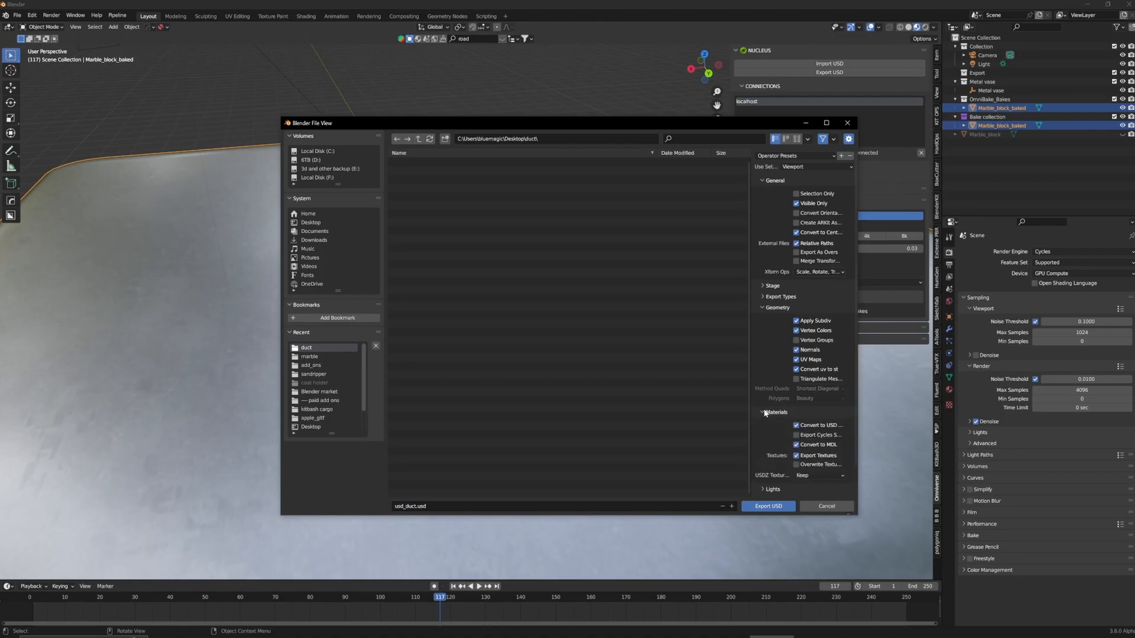
{"action": "scroll", "coordinate": [833, 432], "scroll_direction": "down", "scroll_amount": 2}
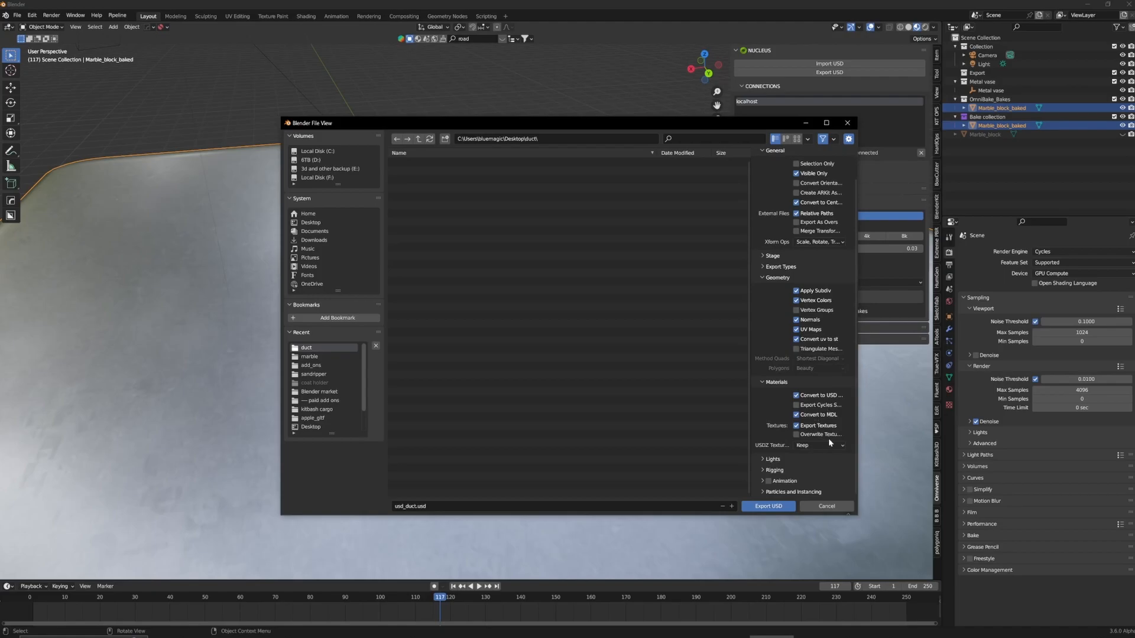
{"action": "left_click_drag", "start_coordinate": [859, 430], "coordinate": [915, 427]}
{"action": "left_click_drag", "start_coordinate": [807, 417], "coordinate": [678, 413]}
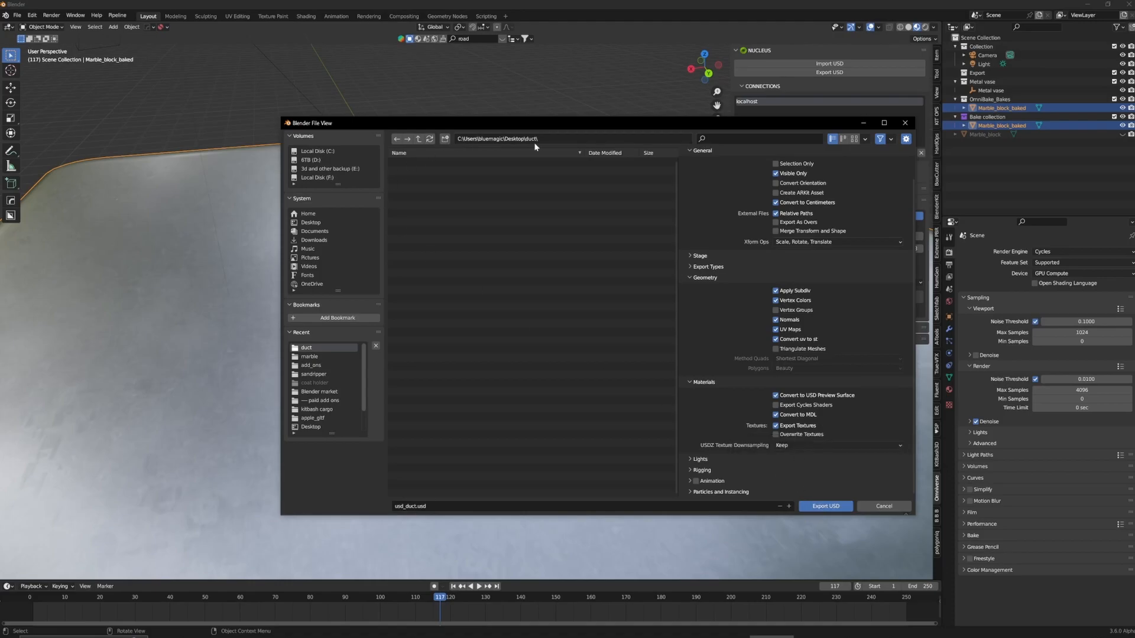
{"action": "left_click", "coordinate": [824, 506]}
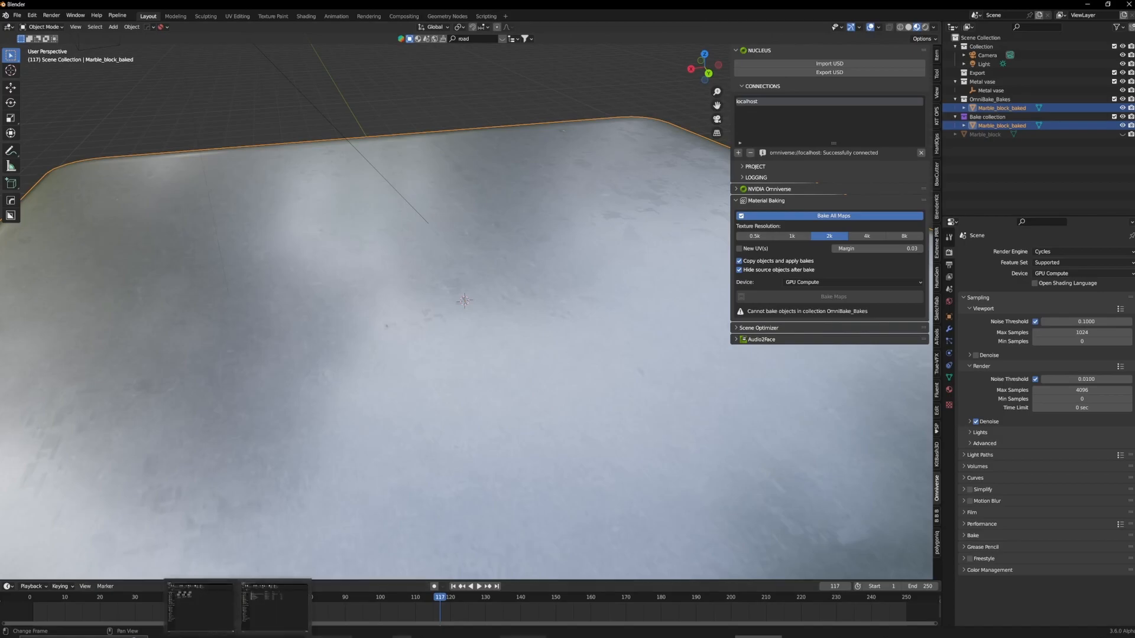
Switch to Unreal Editor and import usd_duct.usd into the marble folder with the Omniverse USD Importer, saving the modified content
{"action": "left_click", "coordinate": [830, 637]}
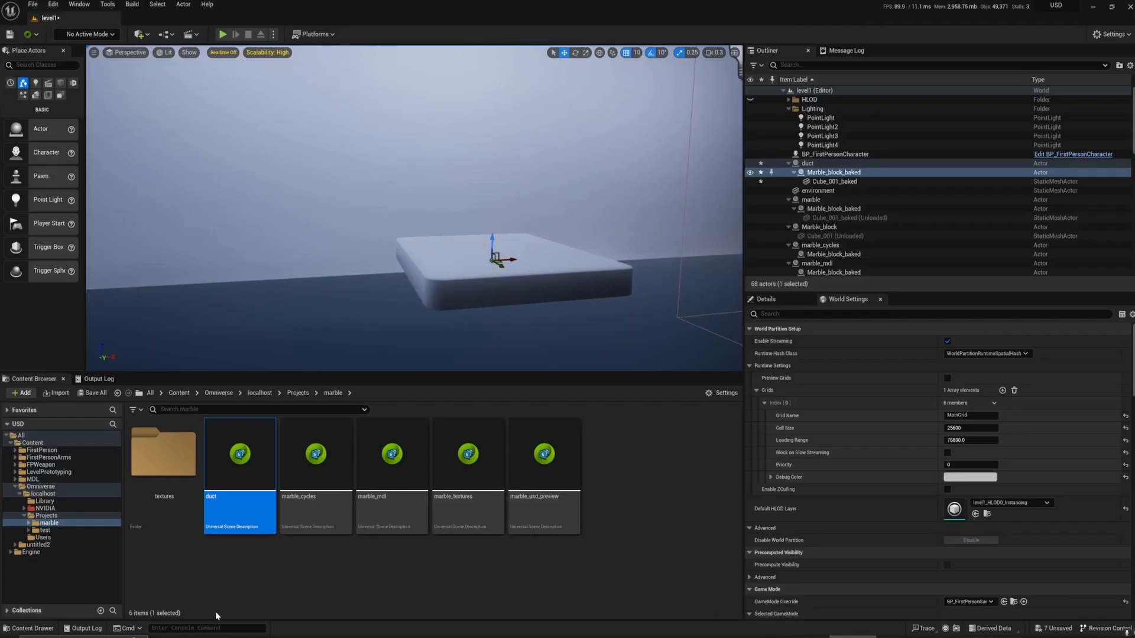
{"action": "right_click", "coordinate": [637, 475]}
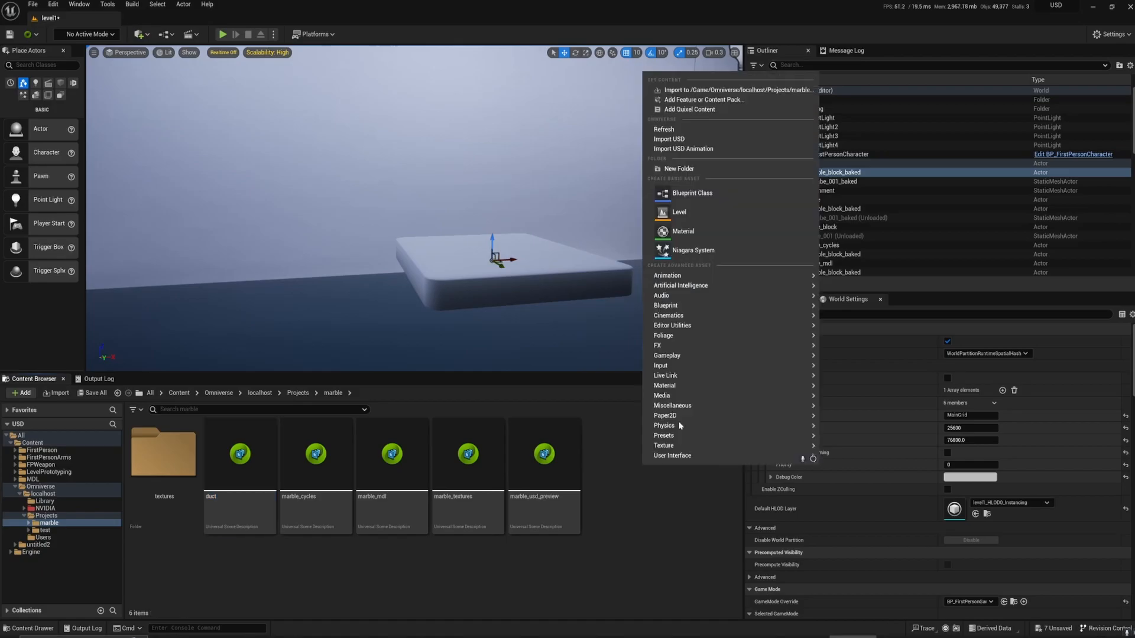
{"action": "left_click", "coordinate": [671, 140]}
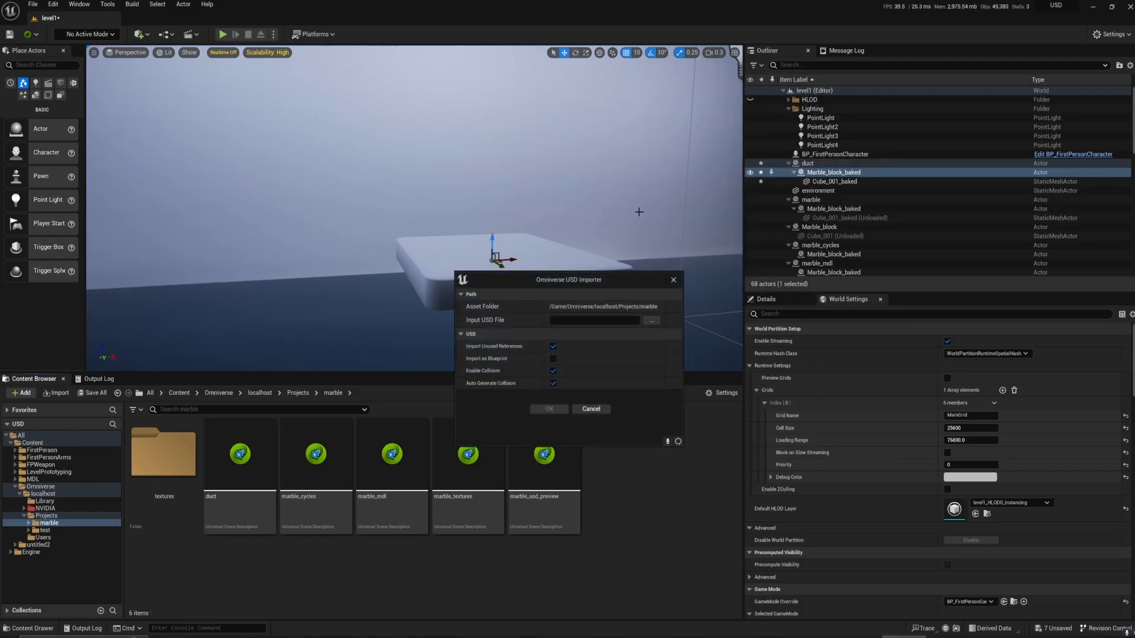
{"action": "left_click", "coordinate": [651, 320]}
{"action": "left_click", "coordinate": [559, 348]}
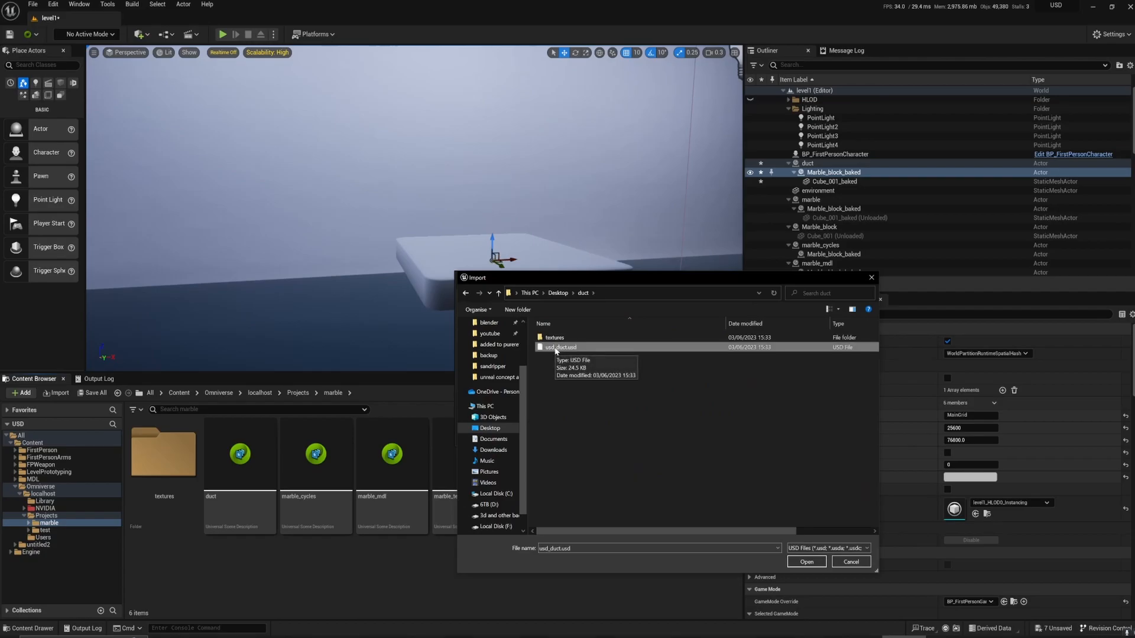
{"action": "double_click", "coordinate": [558, 348]}
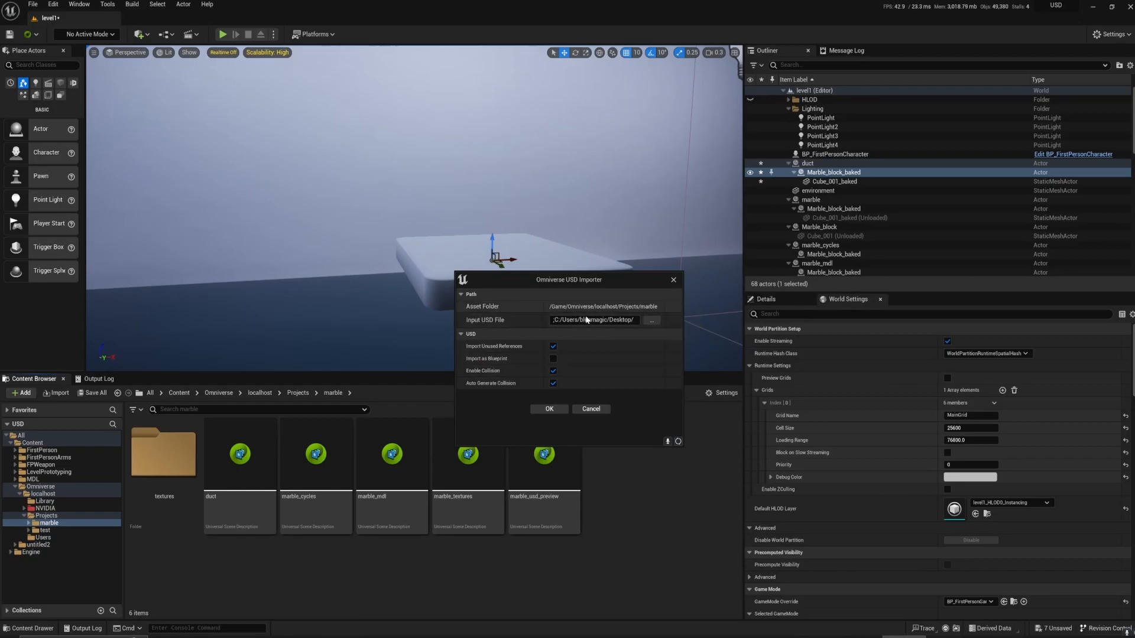
{"action": "left_click", "coordinate": [550, 410]}
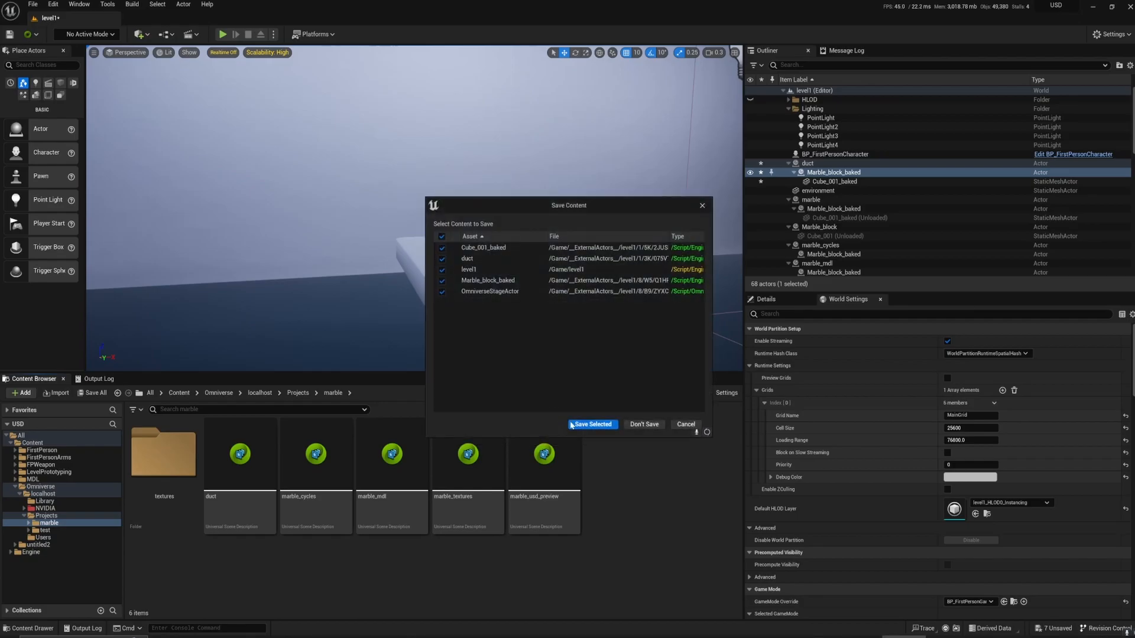
{"action": "left_click", "coordinate": [592, 425]}
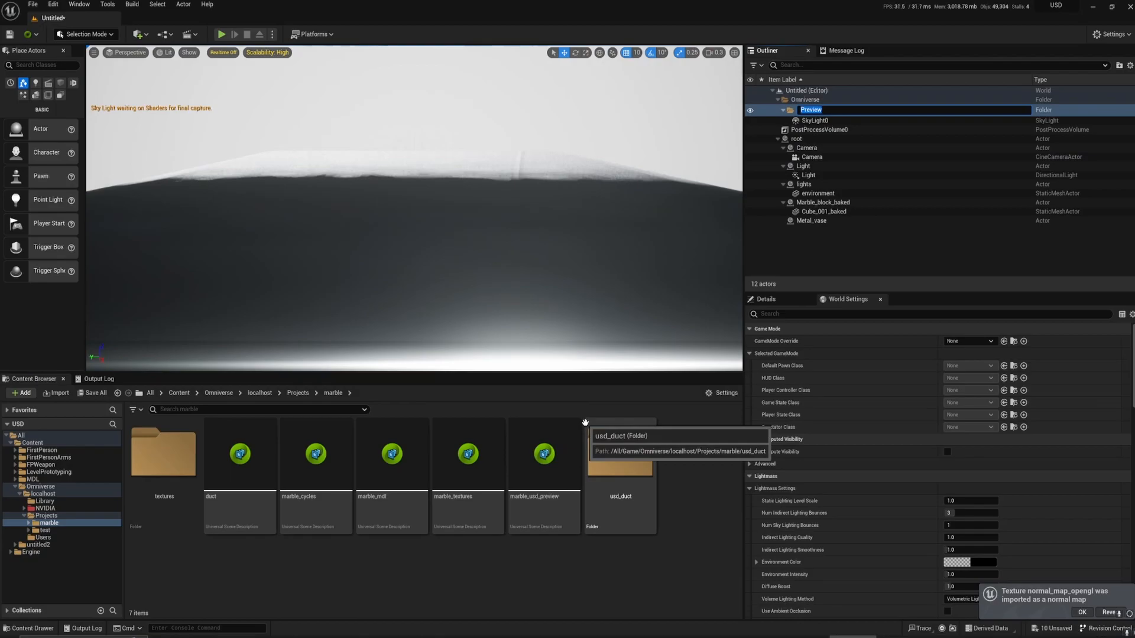
Focus on the Cube_001_baked block in the imported stage and examine its surface from several sides
{"action": "left_click", "coordinate": [465, 256]}
{"action": "key", "text": "f"}
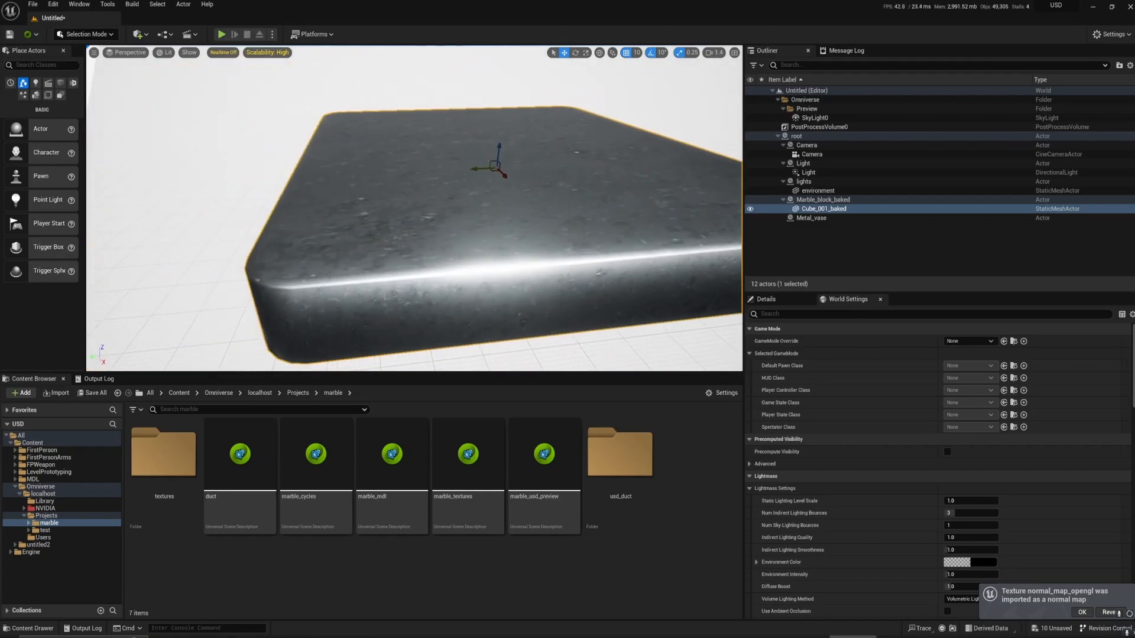
{"action": "left_click_drag", "start_coordinate": [463, 81], "coordinate": [496, 252], "text": "alt"}
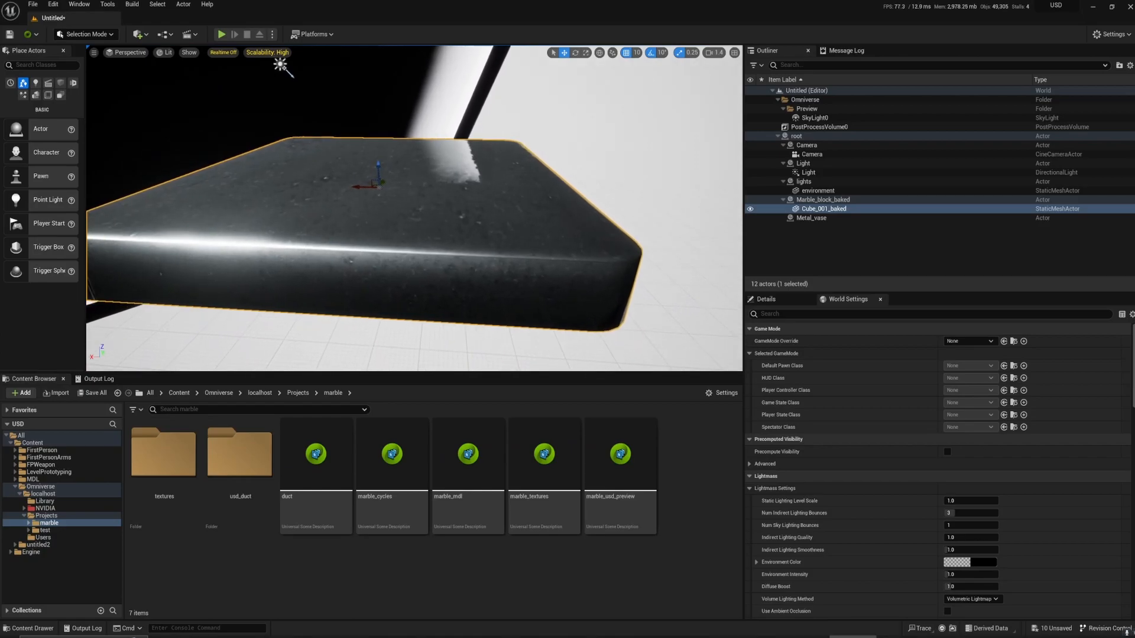
Reopen level1 from the recent levels and face an open area of the room
{"action": "left_click", "coordinate": [33, 5]}
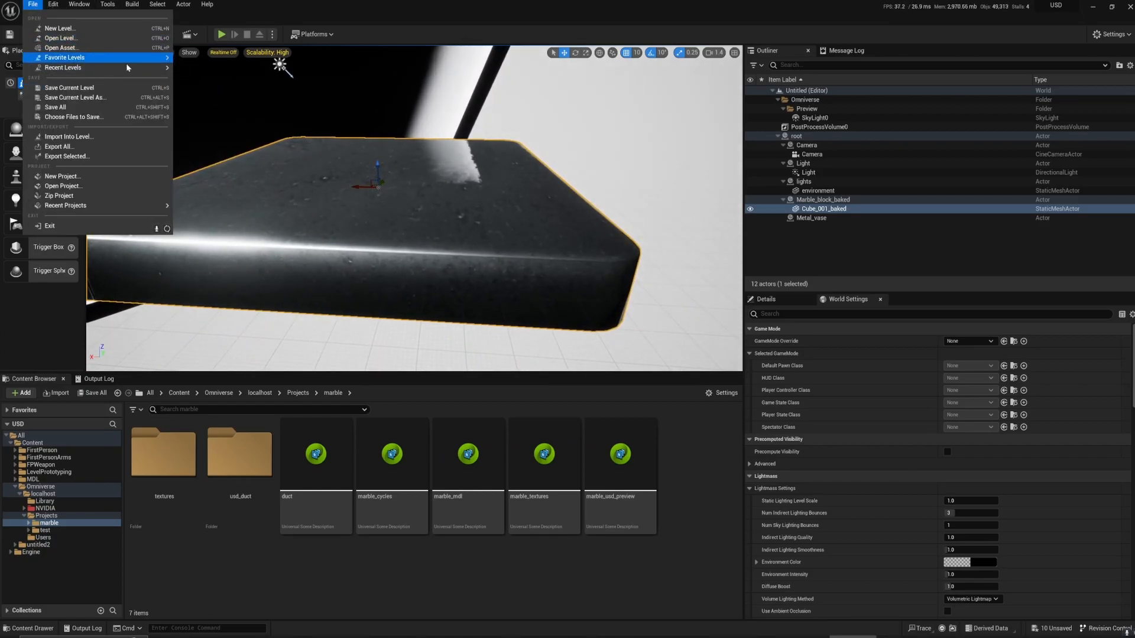
{"action": "left_click", "coordinate": [194, 72]}
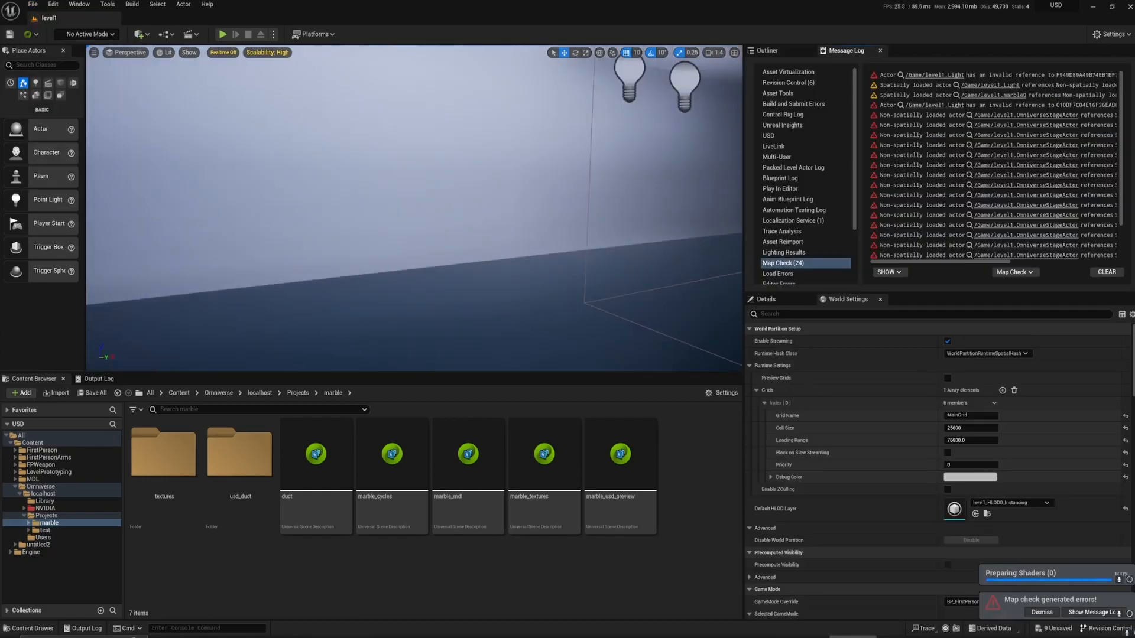
{"action": "right_click_drag", "start_coordinate": [414, 208], "coordinate": [449, 211]}
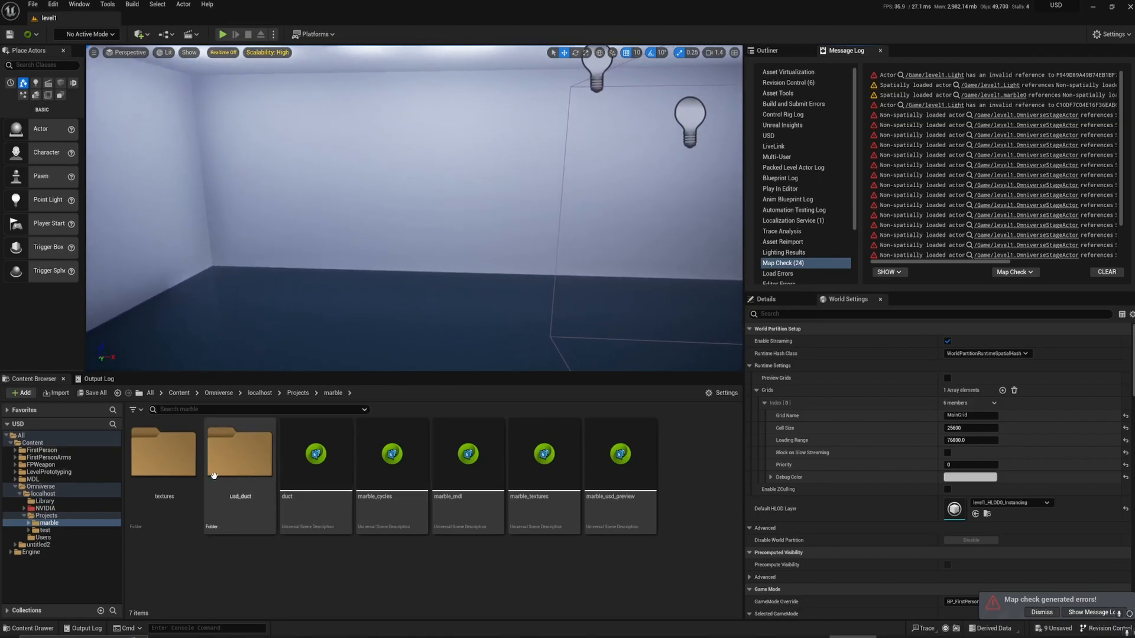
Place the Cube_001_baked mesh from usd_duct's Meshes folder in level1 and scale it up
{"action": "double_click", "coordinate": [238, 464]}
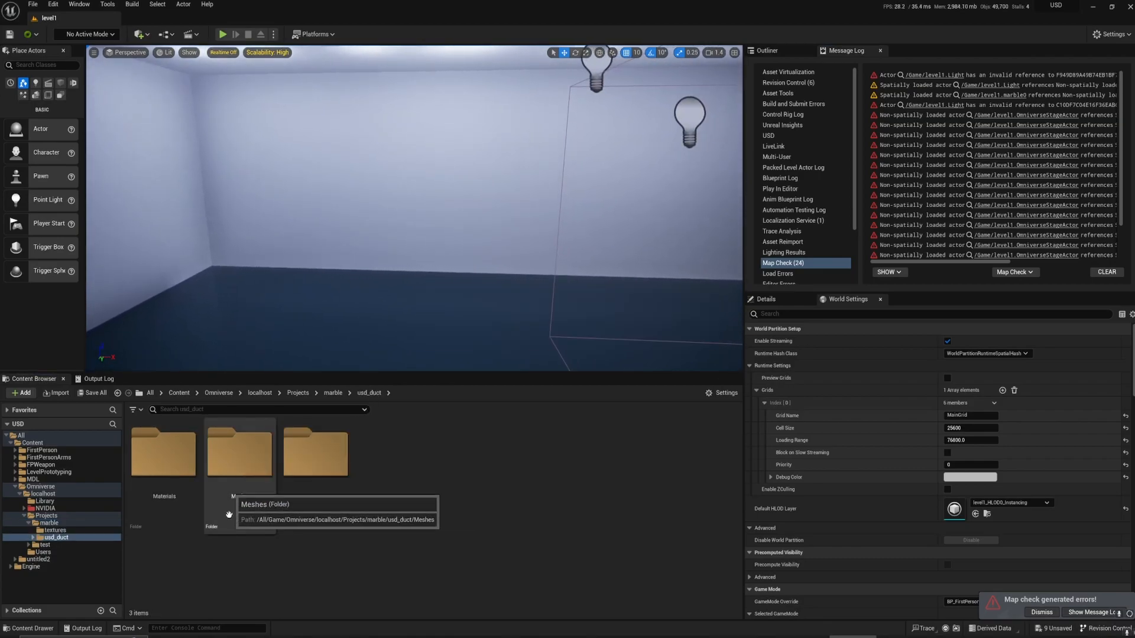
{"action": "double_click", "coordinate": [247, 458]}
{"action": "left_click_drag", "start_coordinate": [165, 464], "coordinate": [417, 209]}
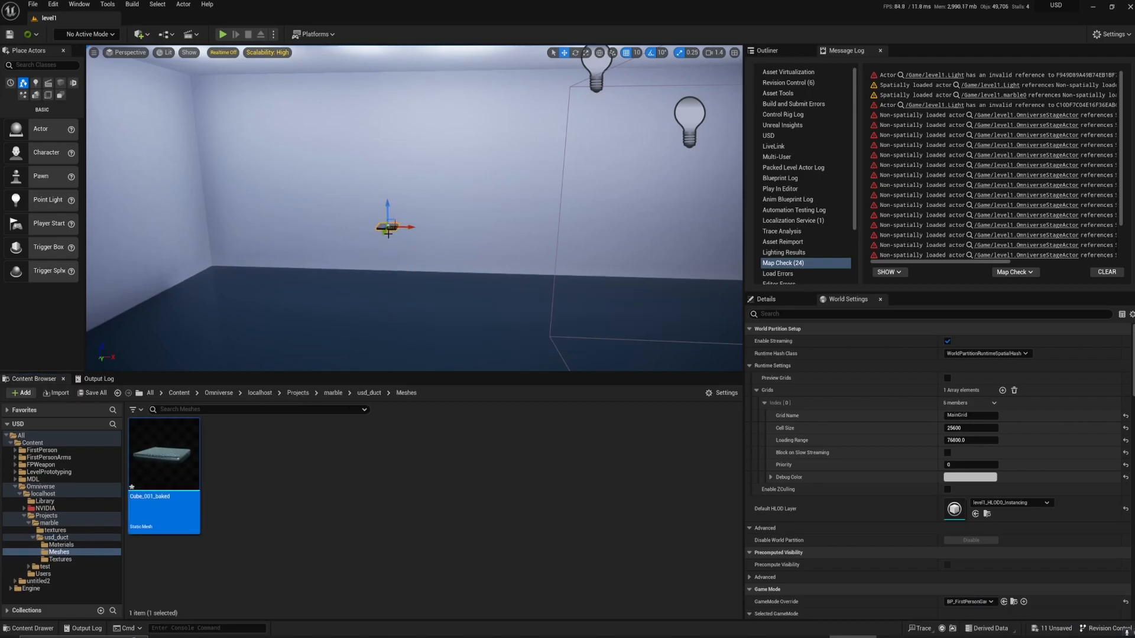
{"action": "left_click_drag", "start_coordinate": [388, 227], "coordinate": [405, 213]}
Examine the enlarged Cube_001_baked block's top surface and edges up close in level1
{"action": "right_click_drag", "start_coordinate": [405, 213], "coordinate": [513, 284]}
{"action": "key", "text": "w"}
{"action": "scroll", "coordinate": [408, 269], "scroll_direction": "down", "scroll_amount": 5}
{"action": "key", "text": "a"}
{"action": "key", "text": "s"}
{"action": "key", "text": "a"}
{"action": "right_click_drag", "start_coordinate": [334, 234], "coordinate": [423, 223]}
{"action": "key", "text": "w"}
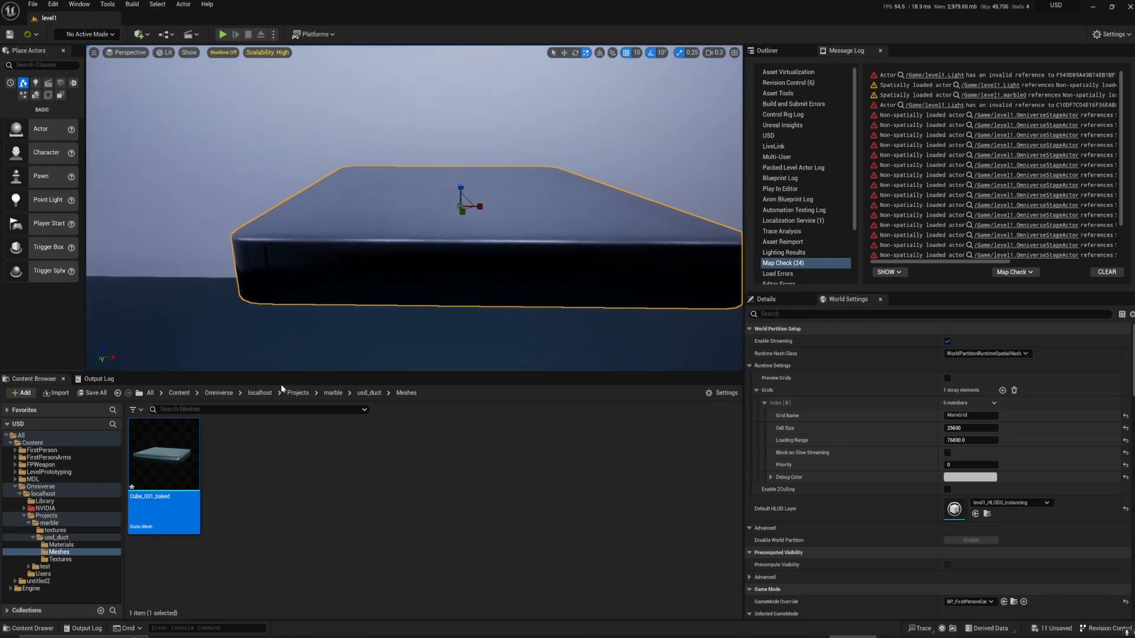
Return to the marble folder and look through the duct asset's available actions, including its localization options
{"action": "left_click", "coordinate": [371, 394]}
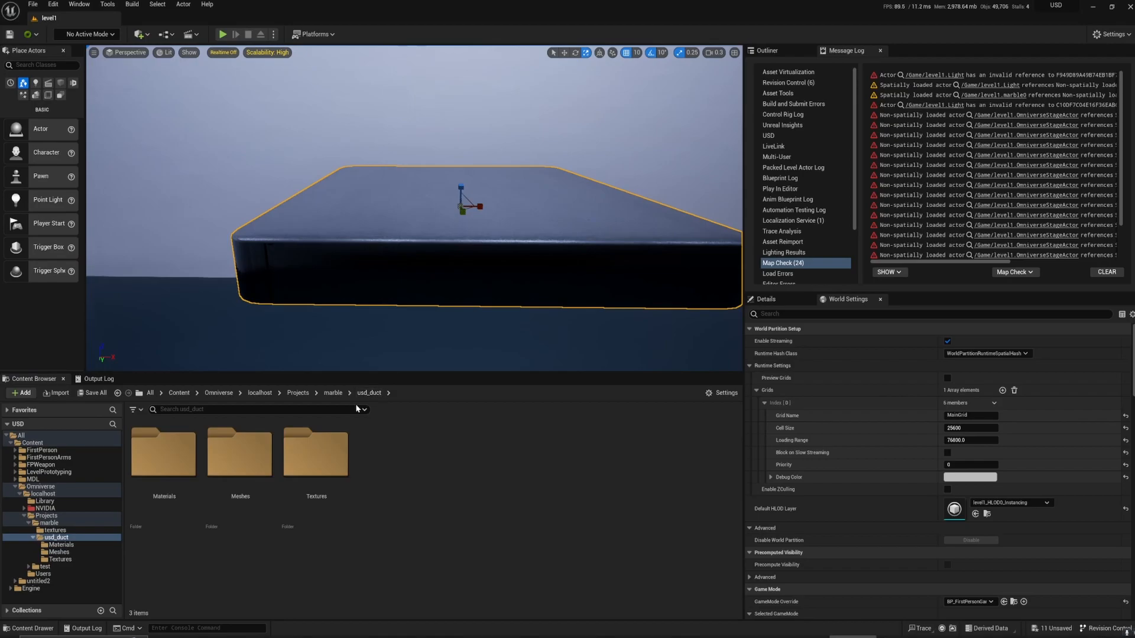
{"action": "left_click", "coordinate": [331, 393]}
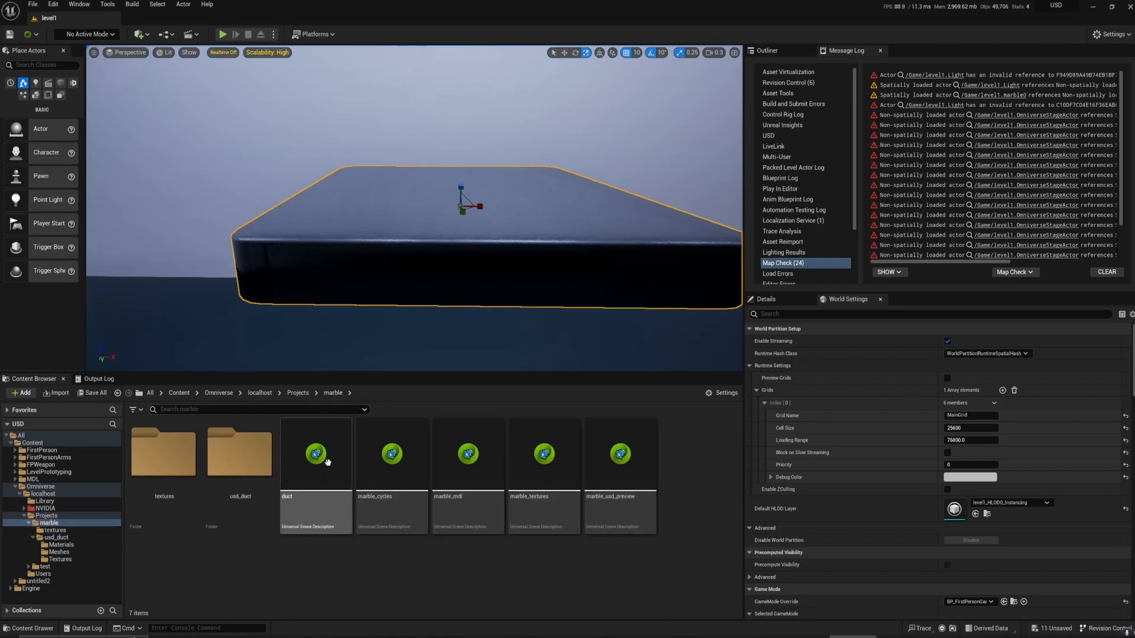
{"action": "right_click", "coordinate": [325, 467]}
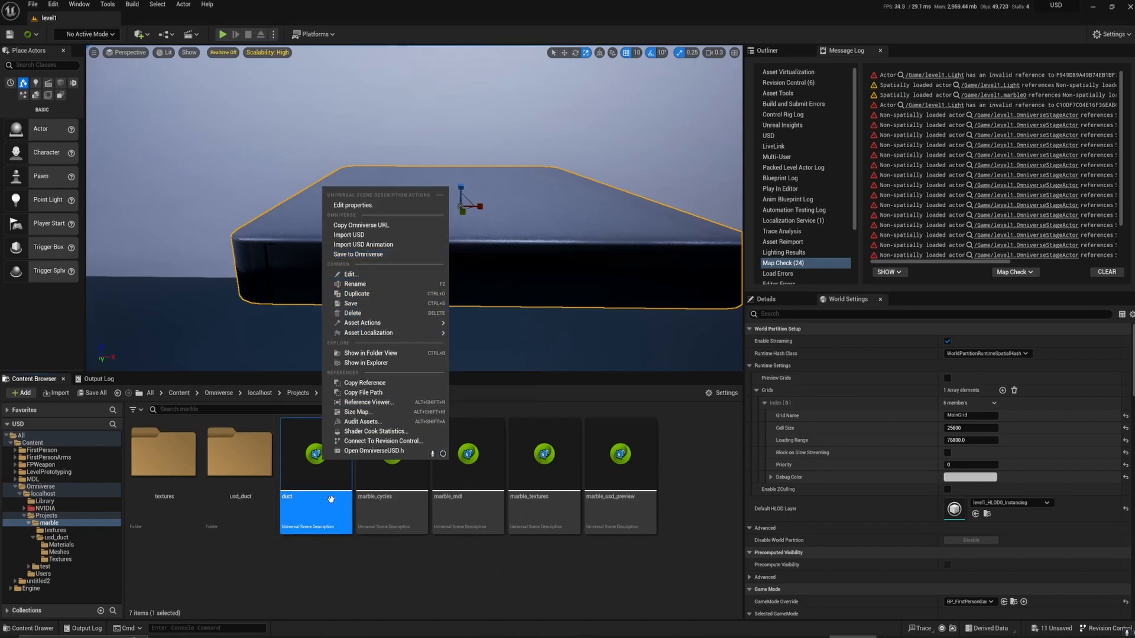
{"action": "mouse_move", "coordinate": [307, 520]}
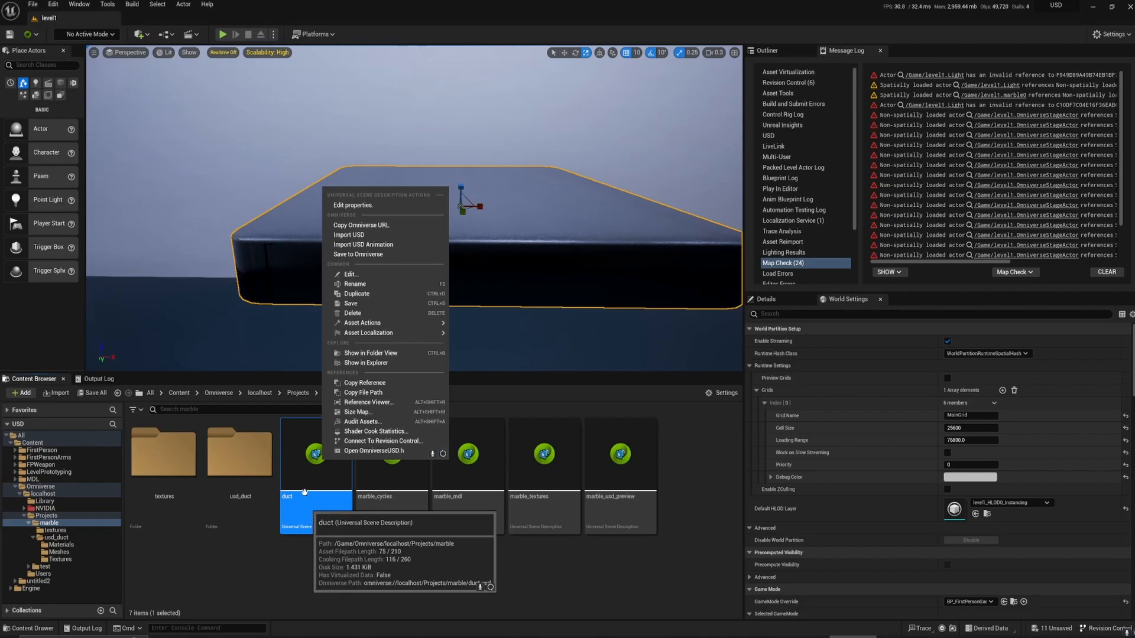
{"action": "left_click", "coordinate": [307, 499]}
{"action": "right_click", "coordinate": [314, 466]}
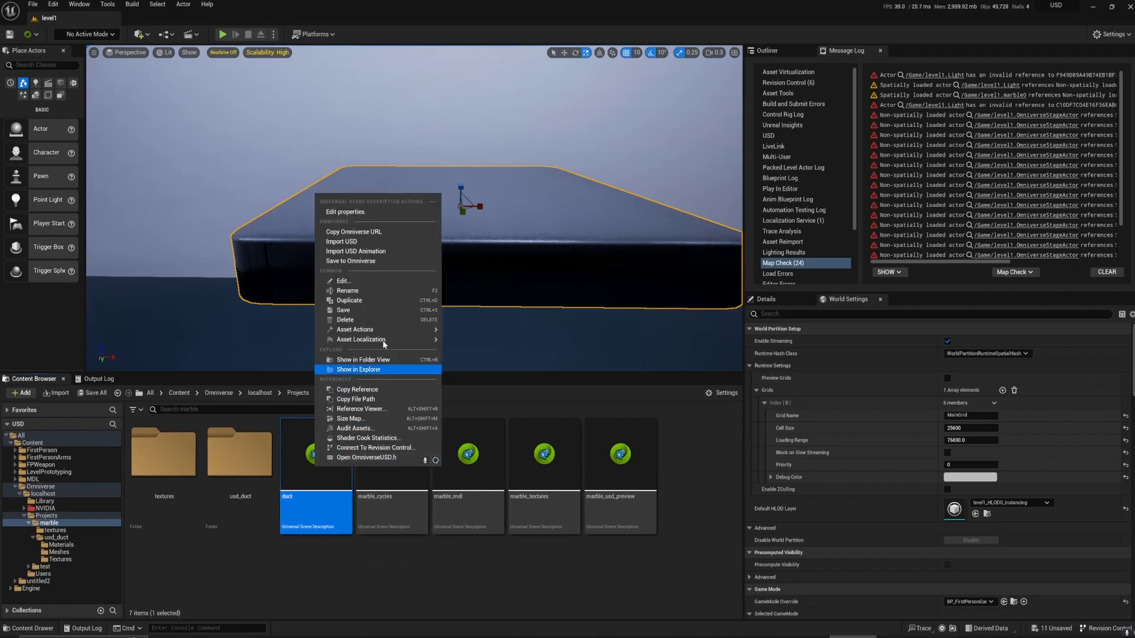
{"action": "mouse_move", "coordinate": [382, 331]}
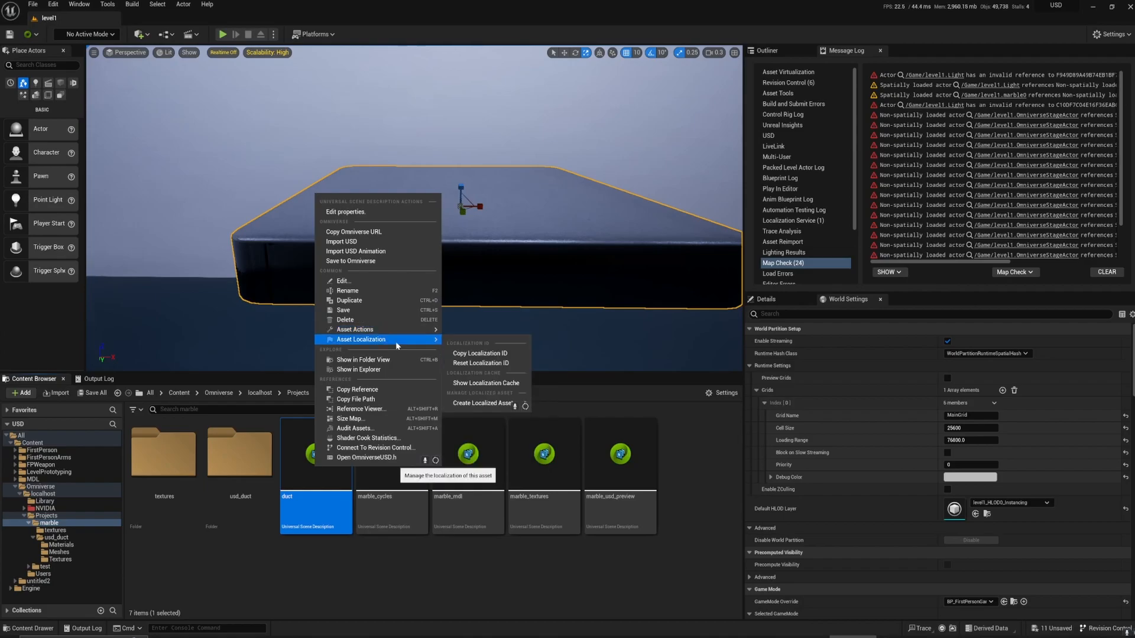
{"action": "mouse_move", "coordinate": [489, 408]}
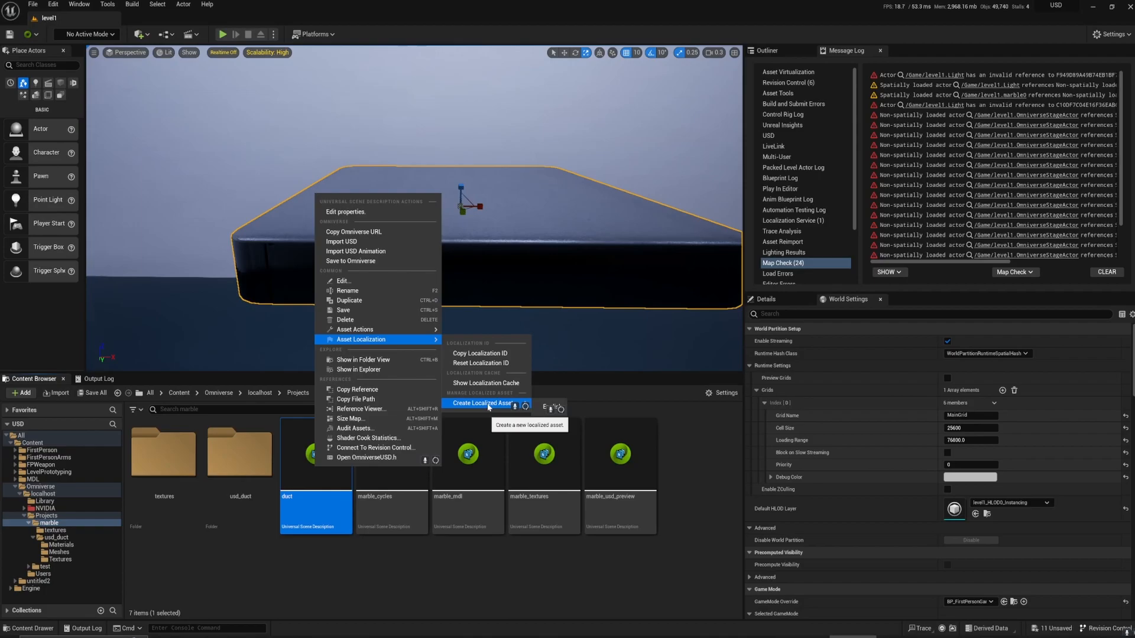
{"action": "left_click", "coordinate": [178, 485]}
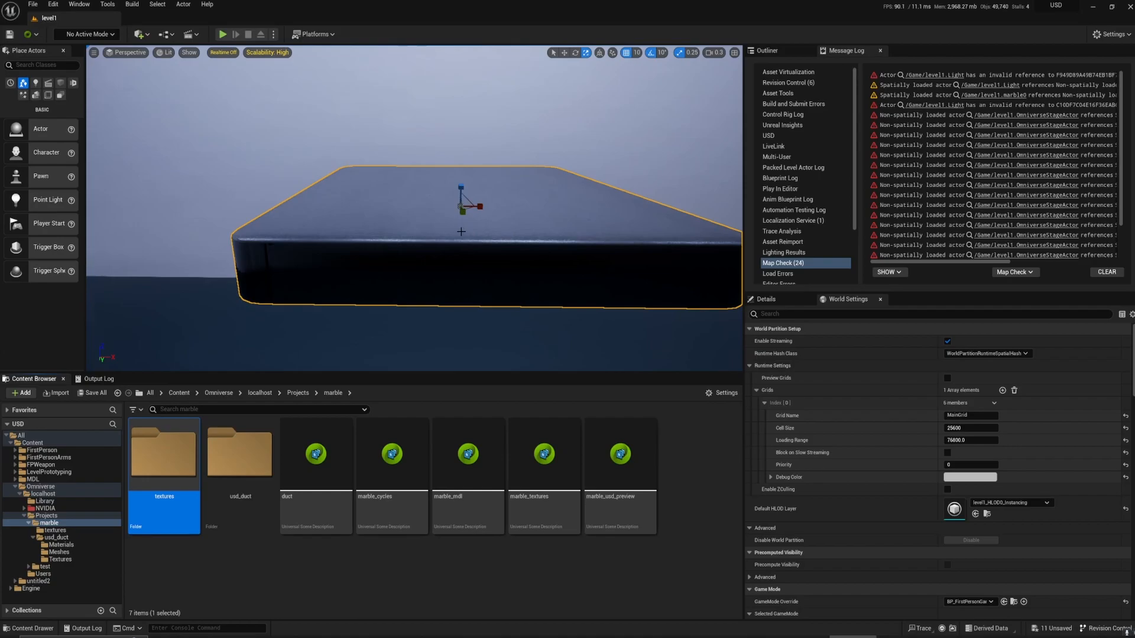
Select the duct asset in the marble folder and view the placed block from farther away
{"action": "left_click", "coordinate": [316, 454]}
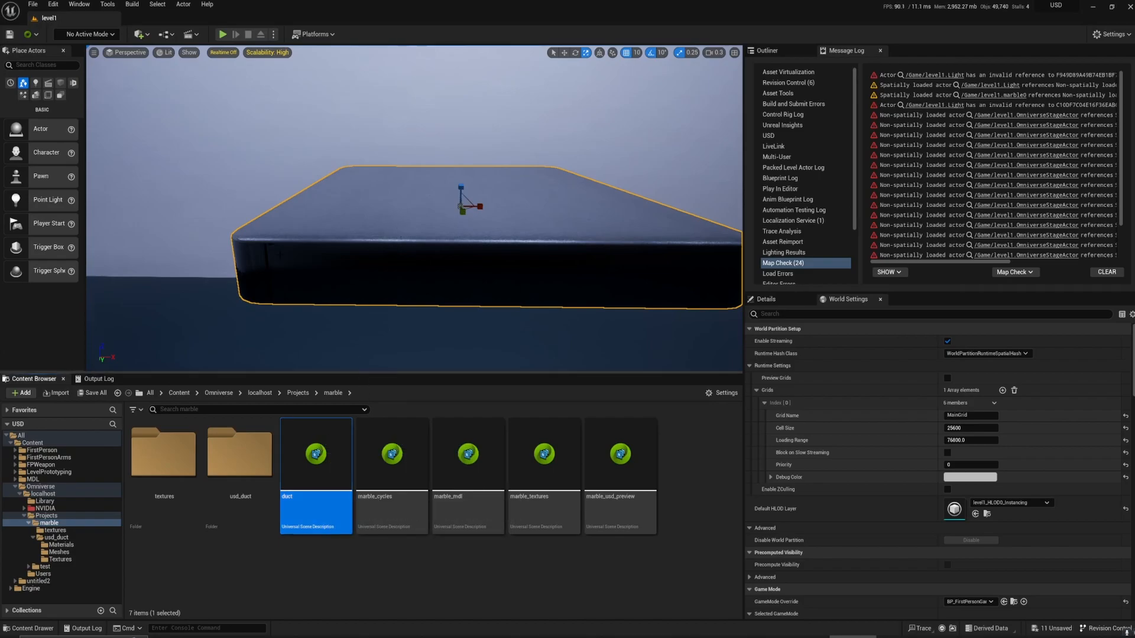
{"action": "right_click_drag", "start_coordinate": [414, 208], "coordinate": [278, 228]}
{"action": "mouse_move", "coordinate": [457, 195]}
{"action": "right_mouse_down"}
{"action": "mouse_move", "coordinate": [478, 180]}
{"action": "mouse_move", "coordinate": [457, 195]}
{"action": "right_mouse_up"}
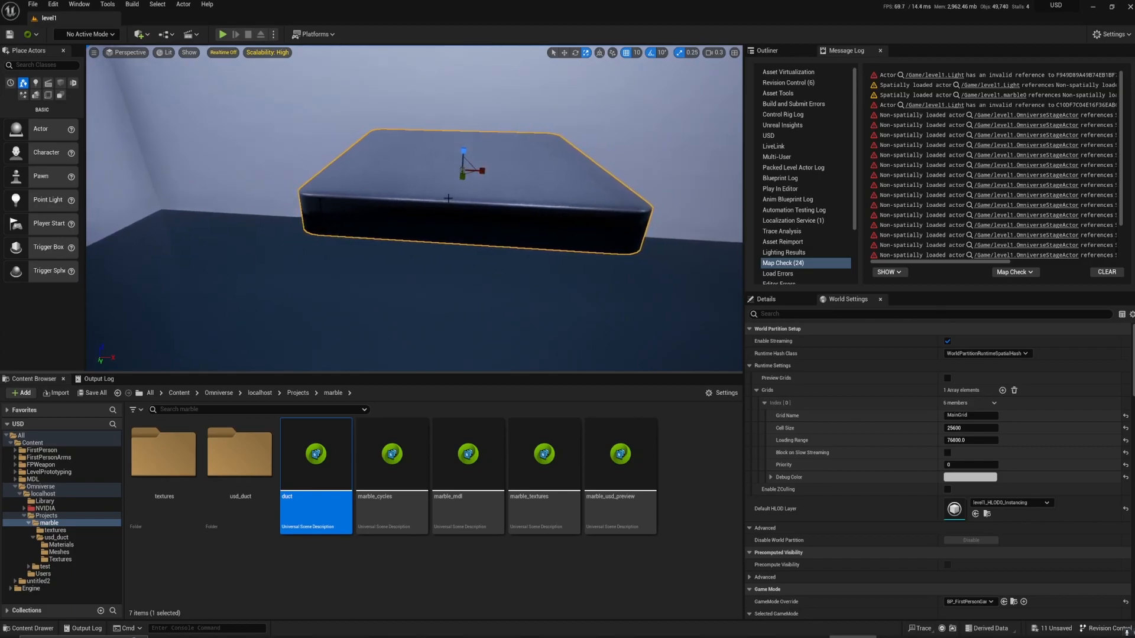
Adjust the height of the Cube_001_baked block in level1 so that it sits just above the floor
{"action": "left_click_drag", "start_coordinate": [465, 166], "coordinate": [458, 342]}
{"action": "right_click_drag", "start_coordinate": [458, 342], "coordinate": [470, 315]}
{"action": "left_click_drag", "start_coordinate": [444, 197], "coordinate": [440, 288]}
{"action": "left_click_drag", "start_coordinate": [434, 329], "coordinate": [441, 215]}
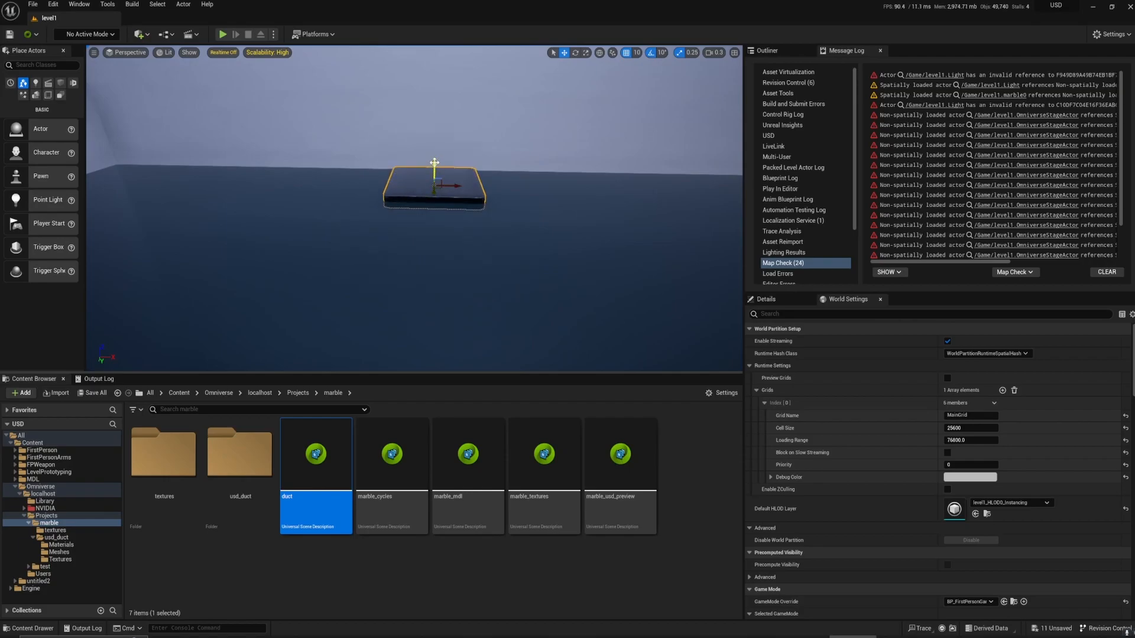
{"action": "left_click_drag", "start_coordinate": [440, 156], "coordinate": [440, 148]}
Examine the repositioned block's top surface and front face up close, including its reflection on the floor
{"action": "key", "text": "w"}
{"action": "right_click_drag", "start_coordinate": [440, 148], "coordinate": [422, 189]}
{"action": "key", "text": "w"}
{"action": "key", "text": "a"}
{"action": "key", "text": "d"}
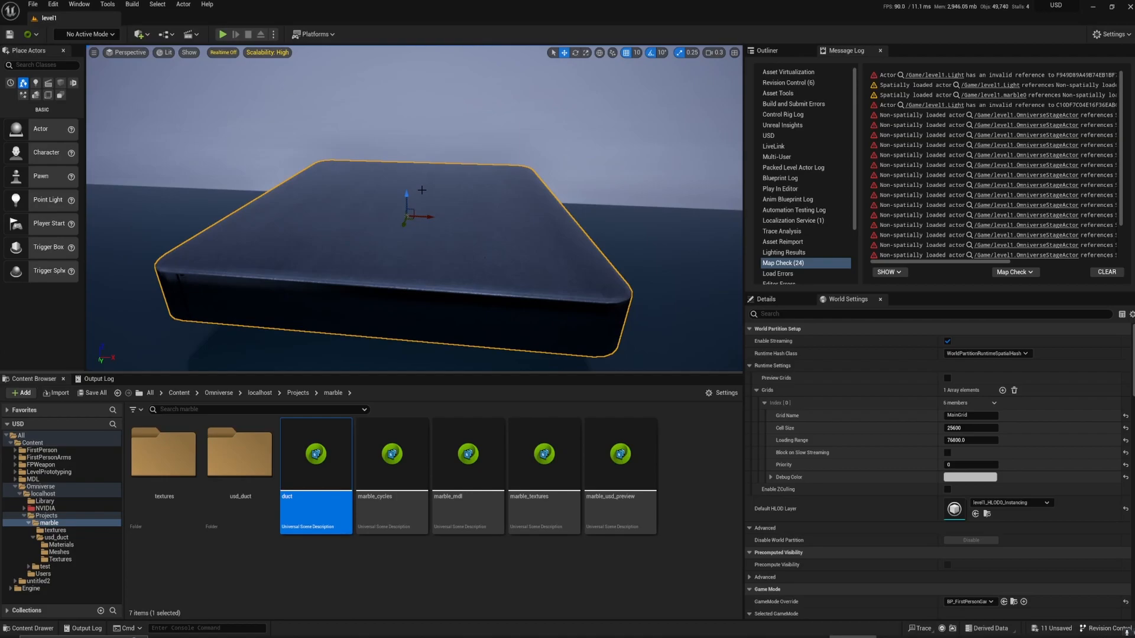
{"action": "right_click_drag", "start_coordinate": [397, 221], "coordinate": [444, 254]}
{"action": "key", "text": "s"}
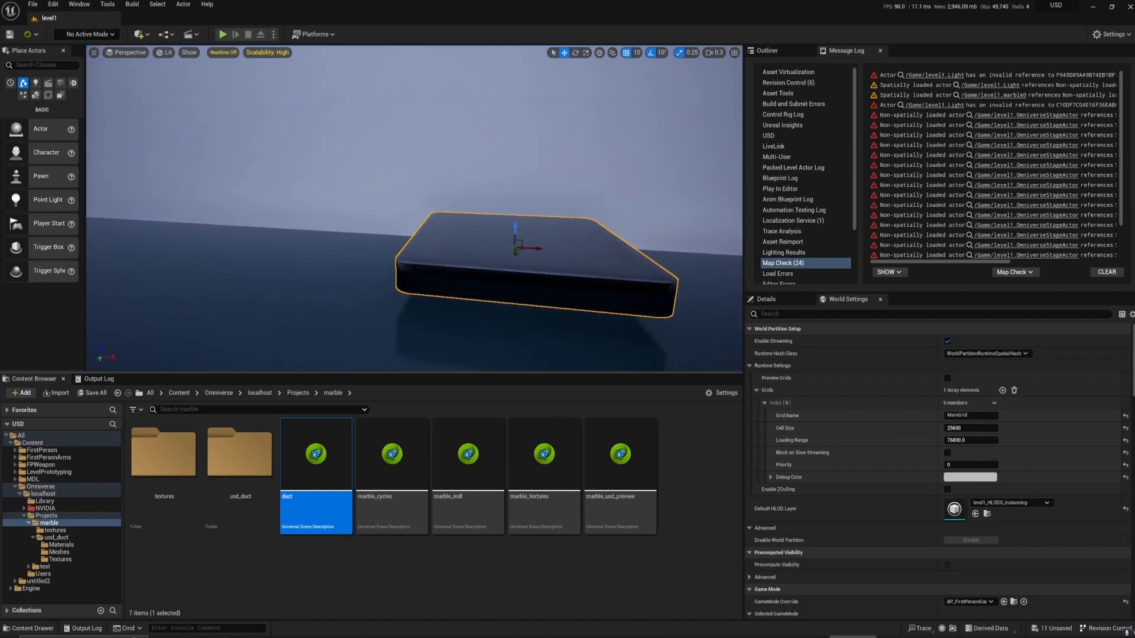
{"action": "key", "text": "d"}
Inspect the block's shading and rounded edges from its side and corner, and return to a front view
{"action": "right_click_drag", "start_coordinate": [443, 253], "coordinate": [520, 263]}
{"action": "key", "text": "w"}
{"action": "key", "text": "a"}
{"action": "key", "text": "s"}
{"action": "key", "text": "w"}
{"action": "key", "text": "a"}
{"action": "key", "text": "w"}
{"action": "key", "text": "s"}
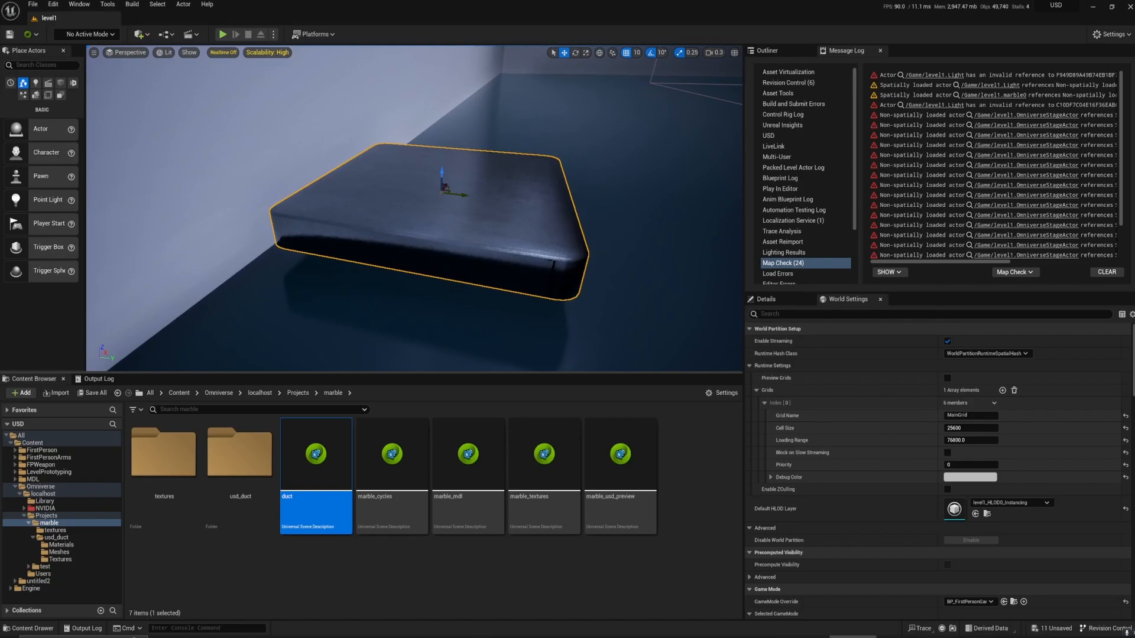
{"action": "right_click_drag", "start_coordinate": [414, 209], "coordinate": [316, 187]}
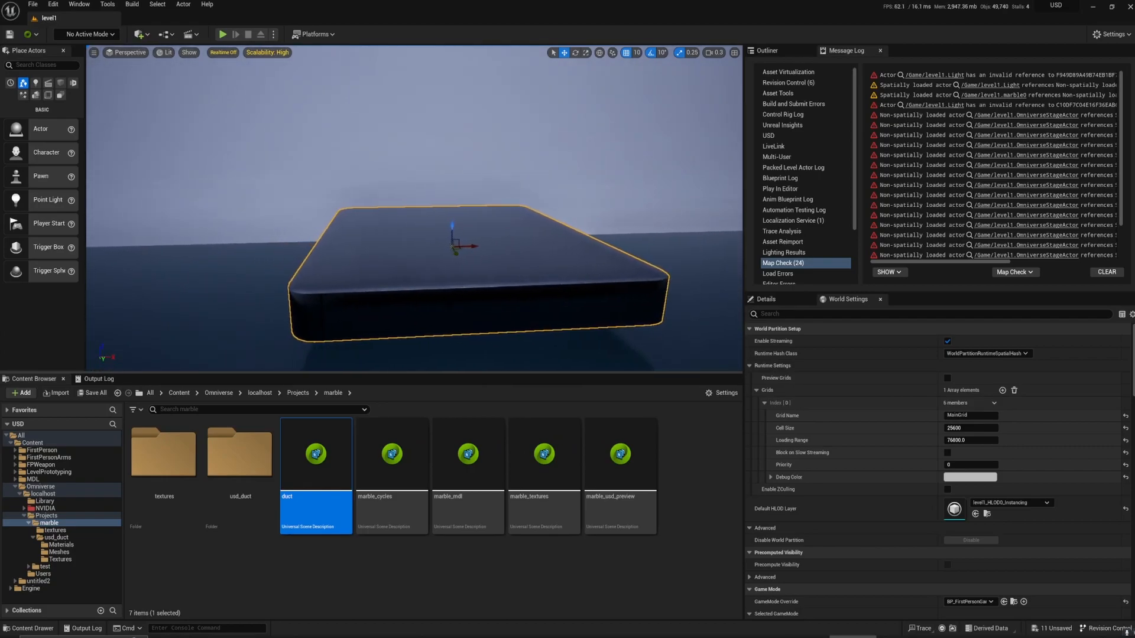
{"action": "key", "text": "a"}
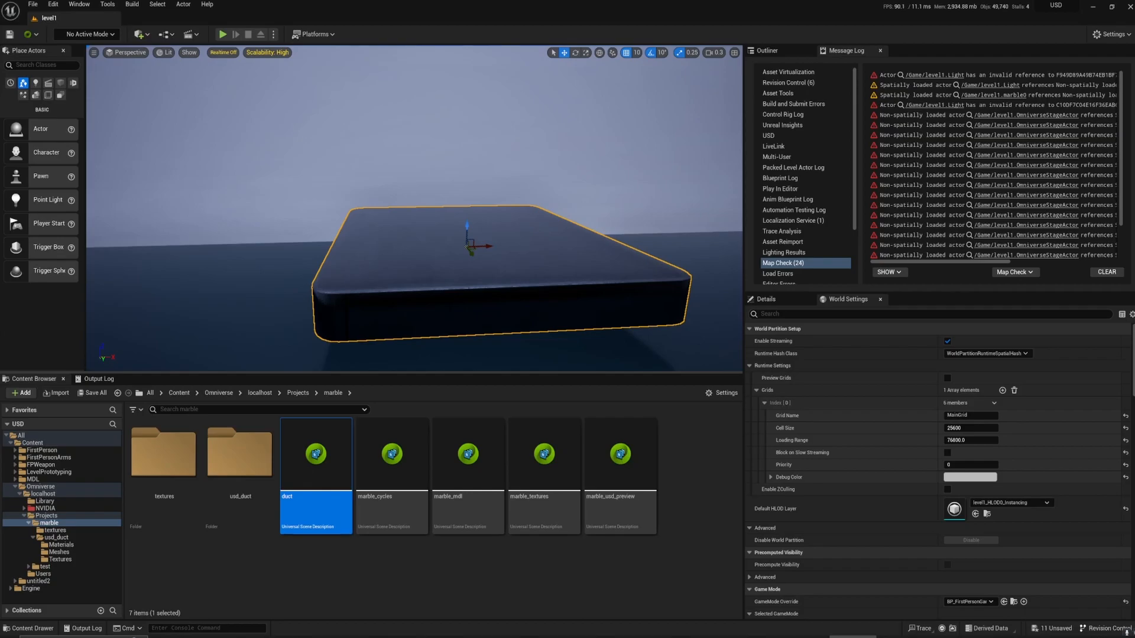
View the block from farther away against the wall, and inspect its dark side and corner seam up close
{"action": "right_click_drag", "start_coordinate": [462, 259], "coordinate": [437, 266]}
{"action": "key", "text": "s"}
{"action": "key", "text": "s"}
{"action": "key", "text": "d"}
{"action": "key", "text": "a"}
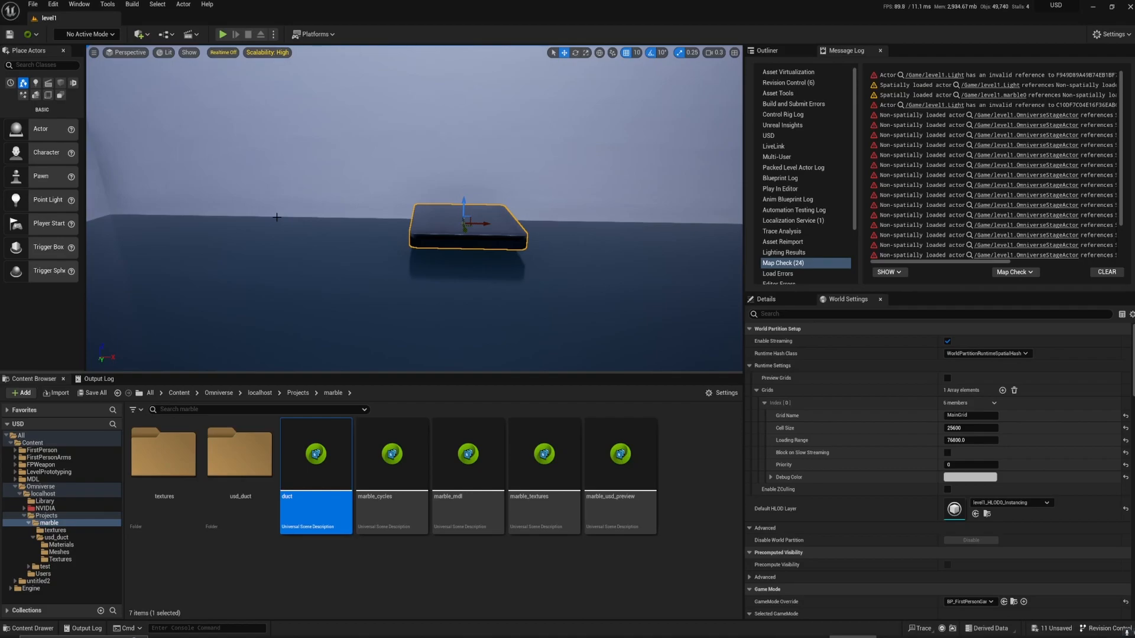
{"action": "key", "text": "w"}
{"action": "mouse_move", "coordinate": [289, 211]}
{"action": "right_mouse_down"}
{"action": "mouse_move", "coordinate": [299, 192]}
{"action": "mouse_move", "coordinate": [286, 214]}
{"action": "mouse_move", "coordinate": [393, 214]}
{"action": "mouse_move", "coordinate": [308, 215]}
{"action": "right_mouse_up"}
{"action": "key", "text": "a"}
{"action": "key", "text": "w"}
{"action": "key", "text": "d"}
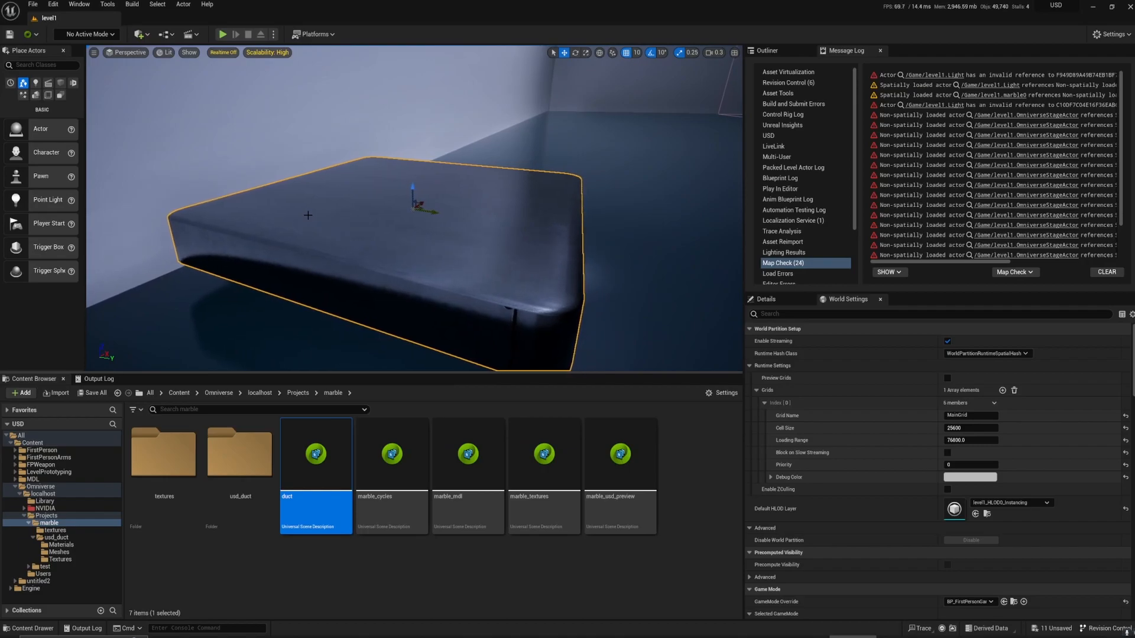